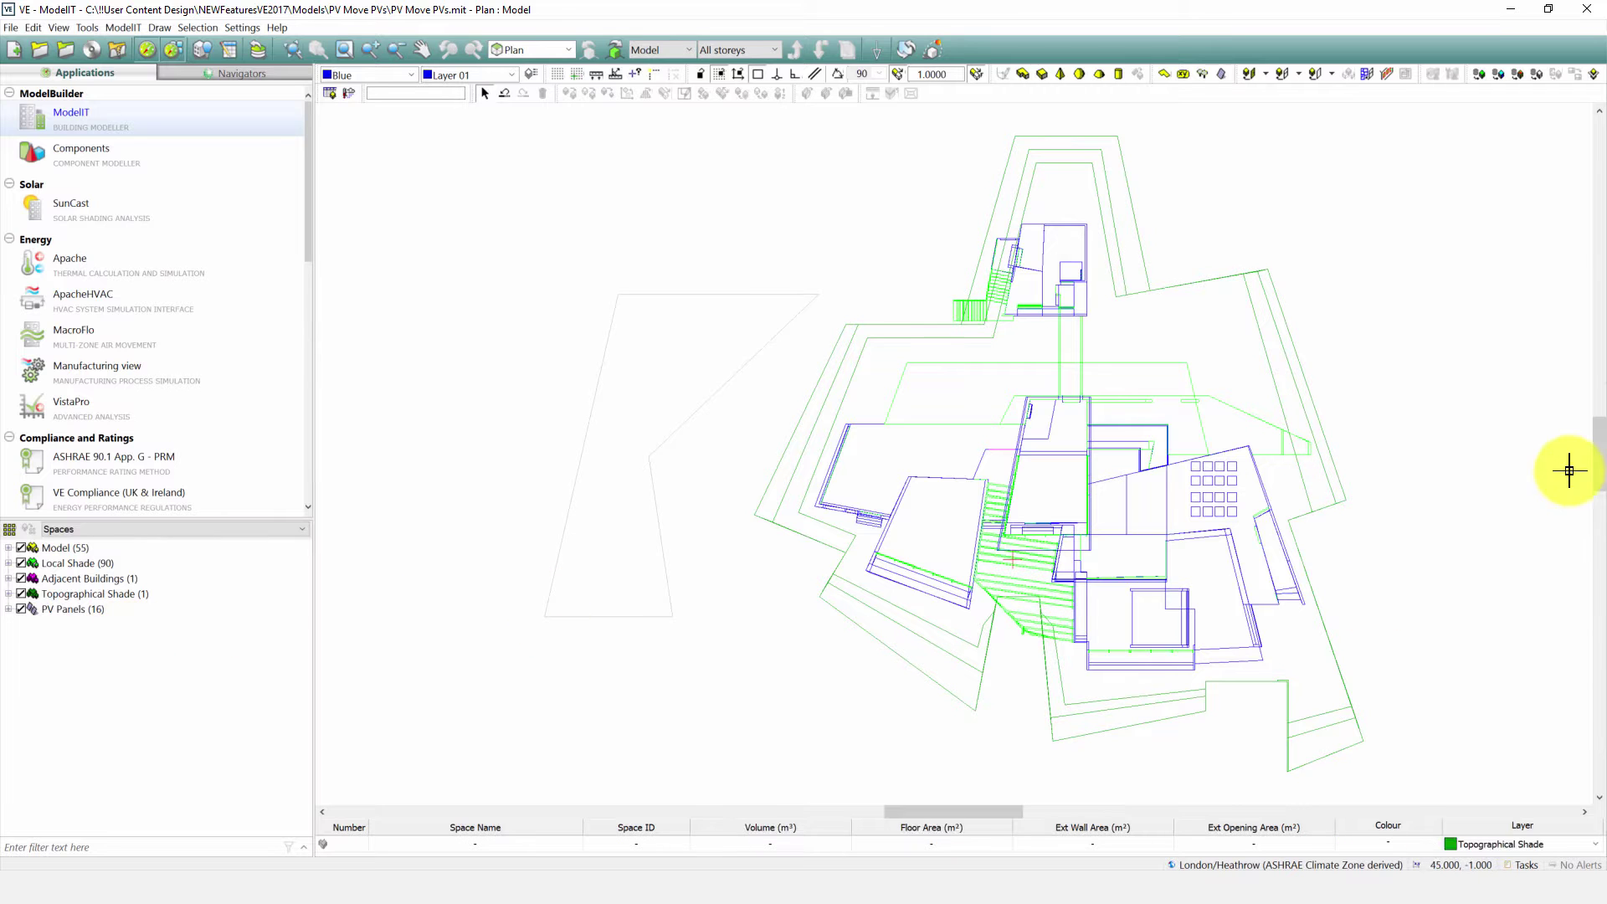
Set up a free-standing PV panel 5 m by 5 m at 15° inclination and bring up the PV types list.
click(1220, 73)
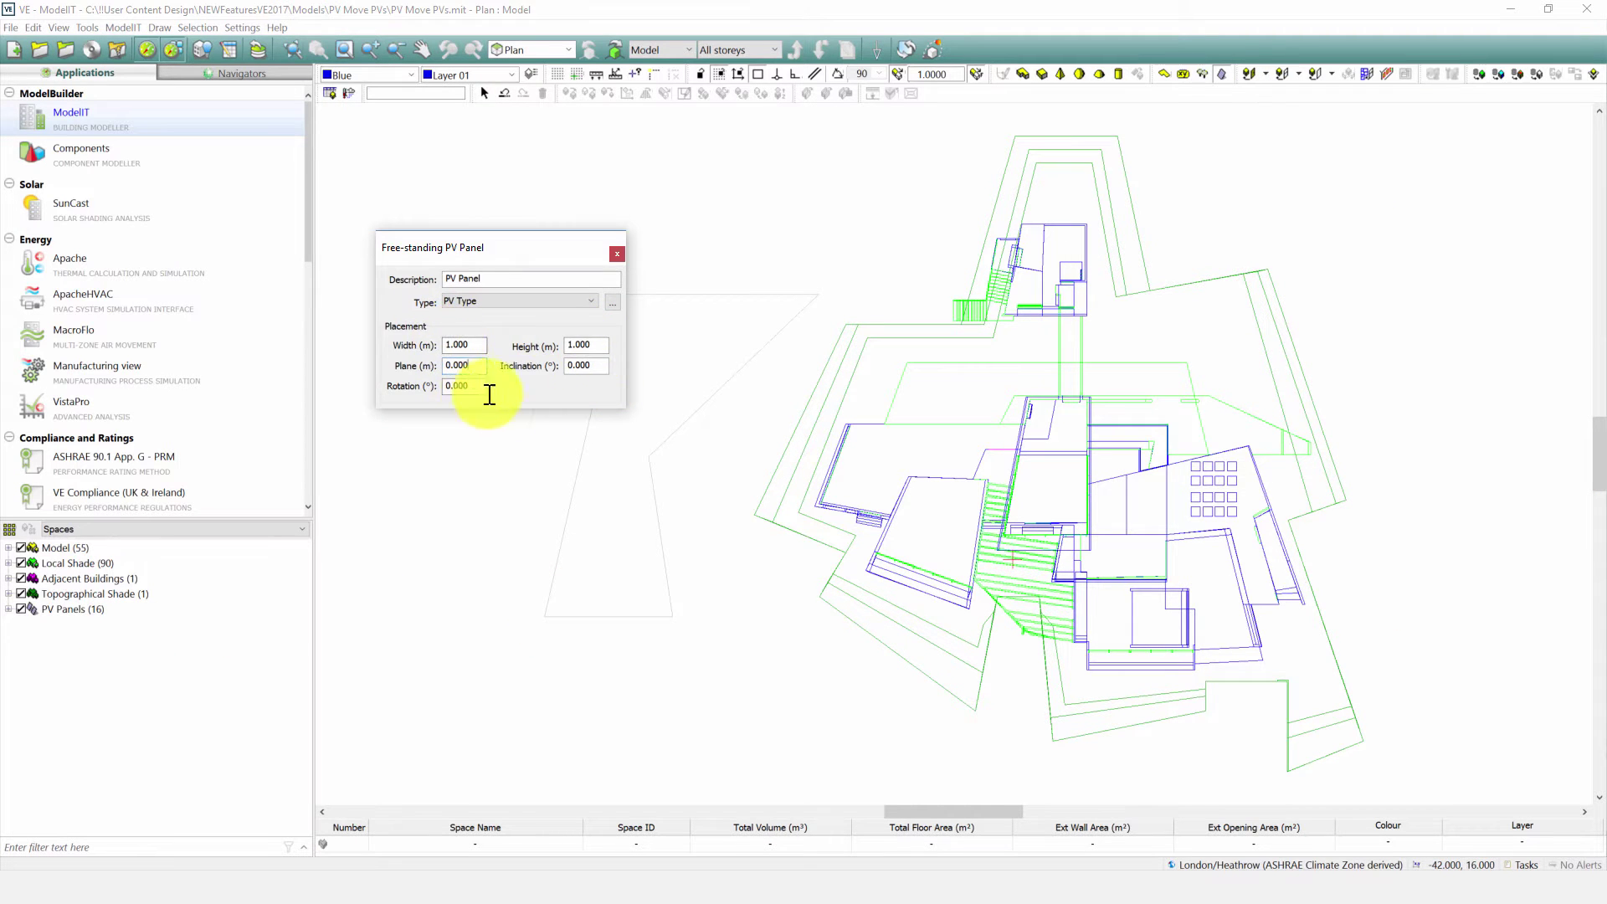
text(5)
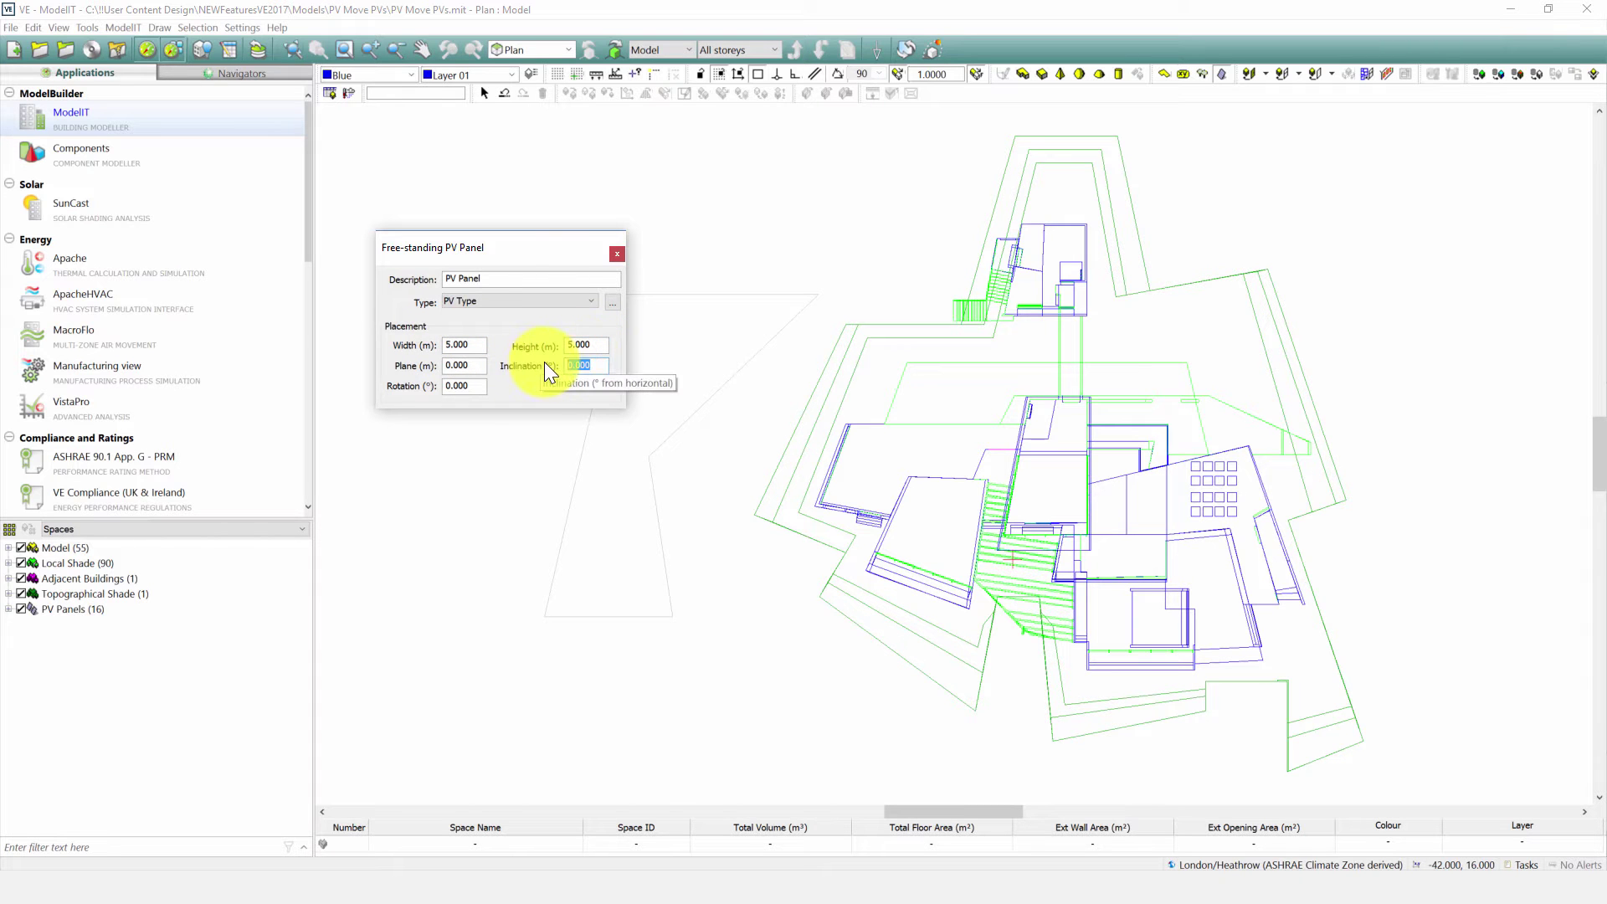
text(15)
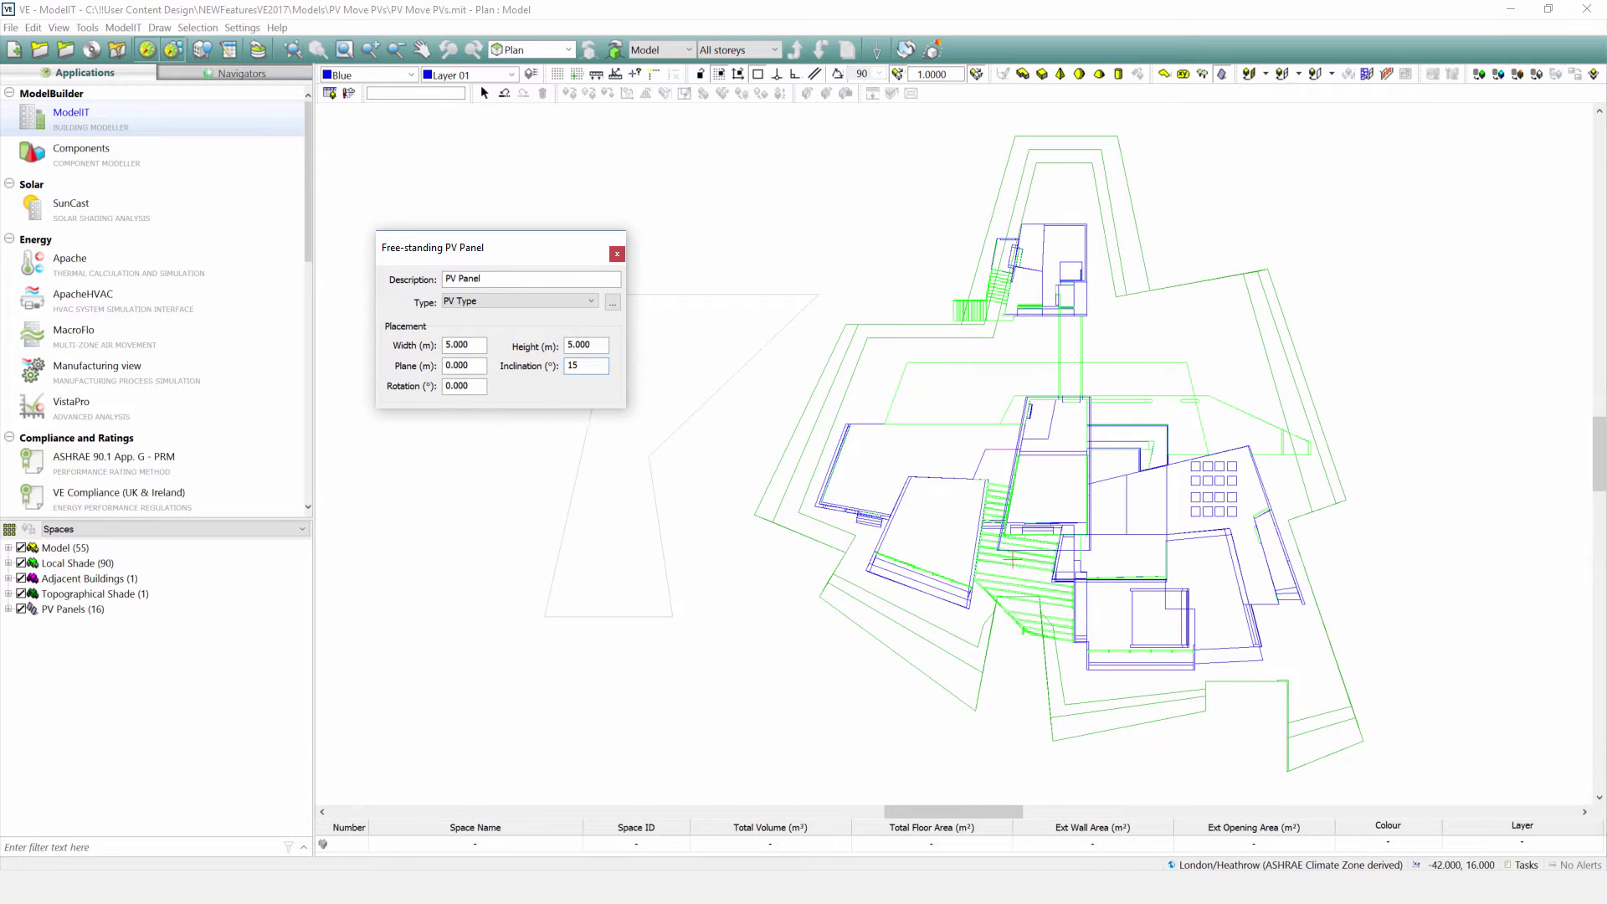
click(614, 307)
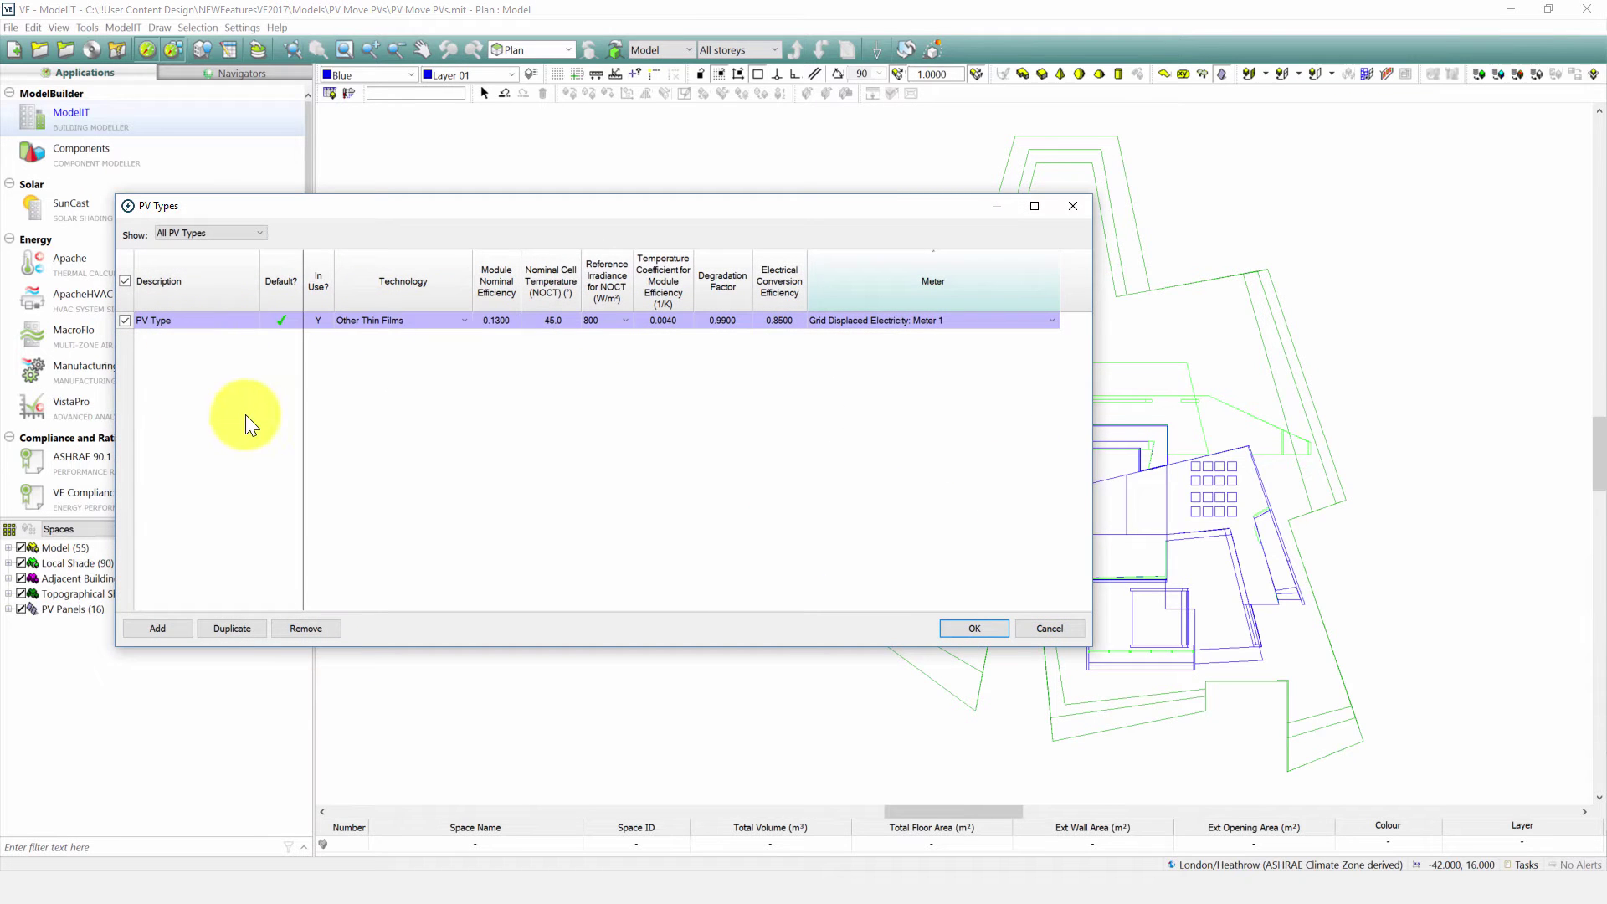
Add PV Type 1 metered on Grid Displaced Electricity: PV Meter A and assign it to the panel.
click(184, 628)
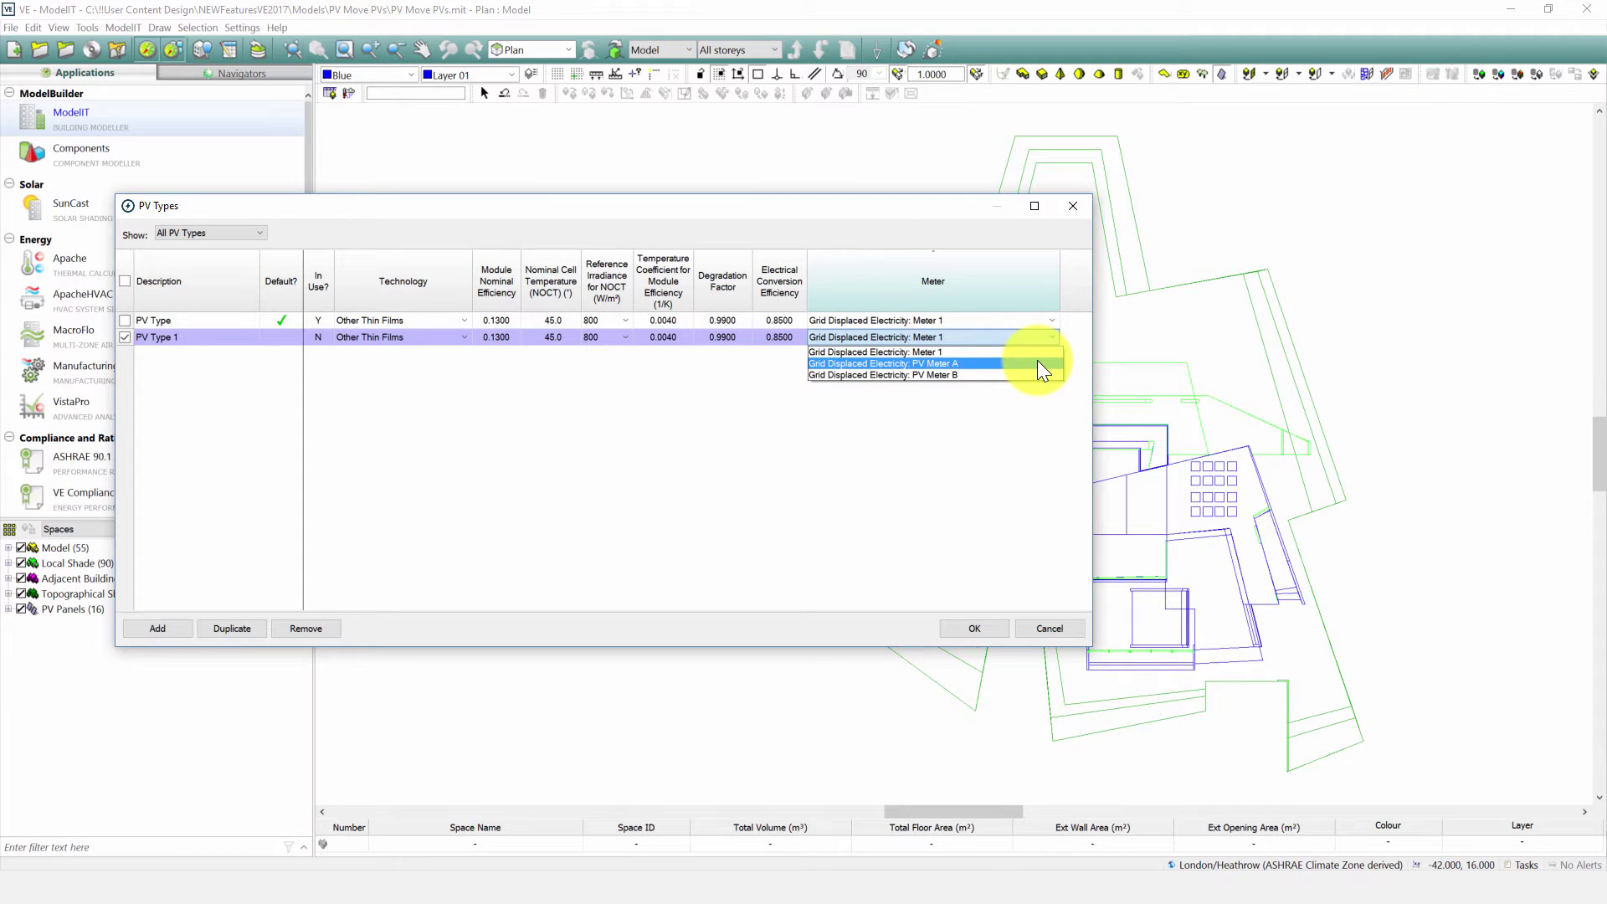
click(1038, 362)
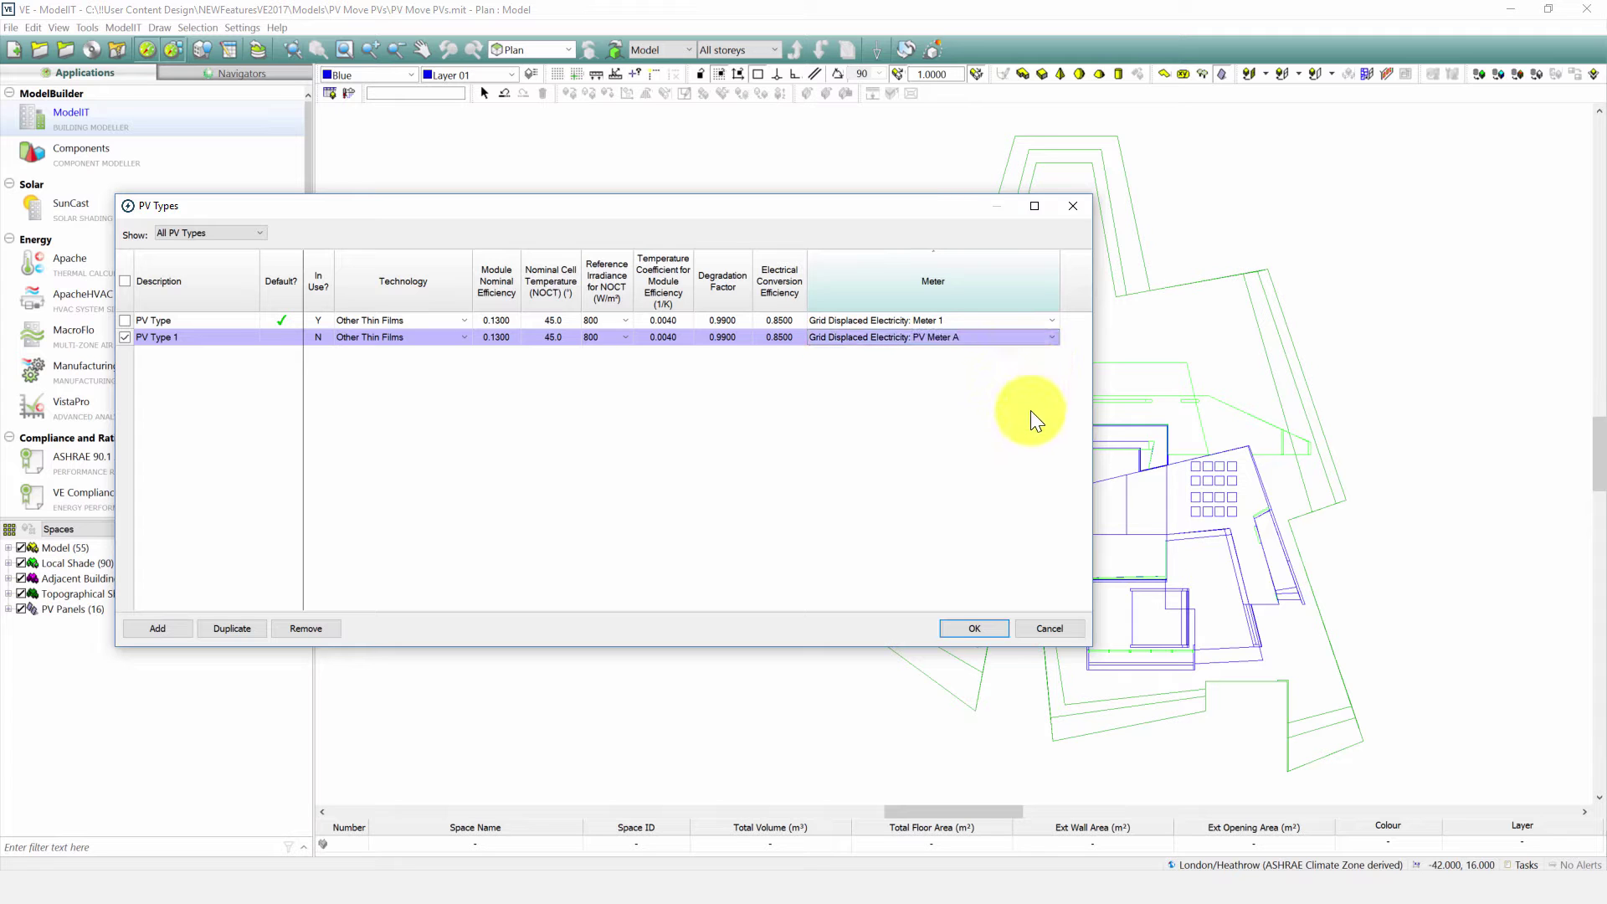
click(965, 628)
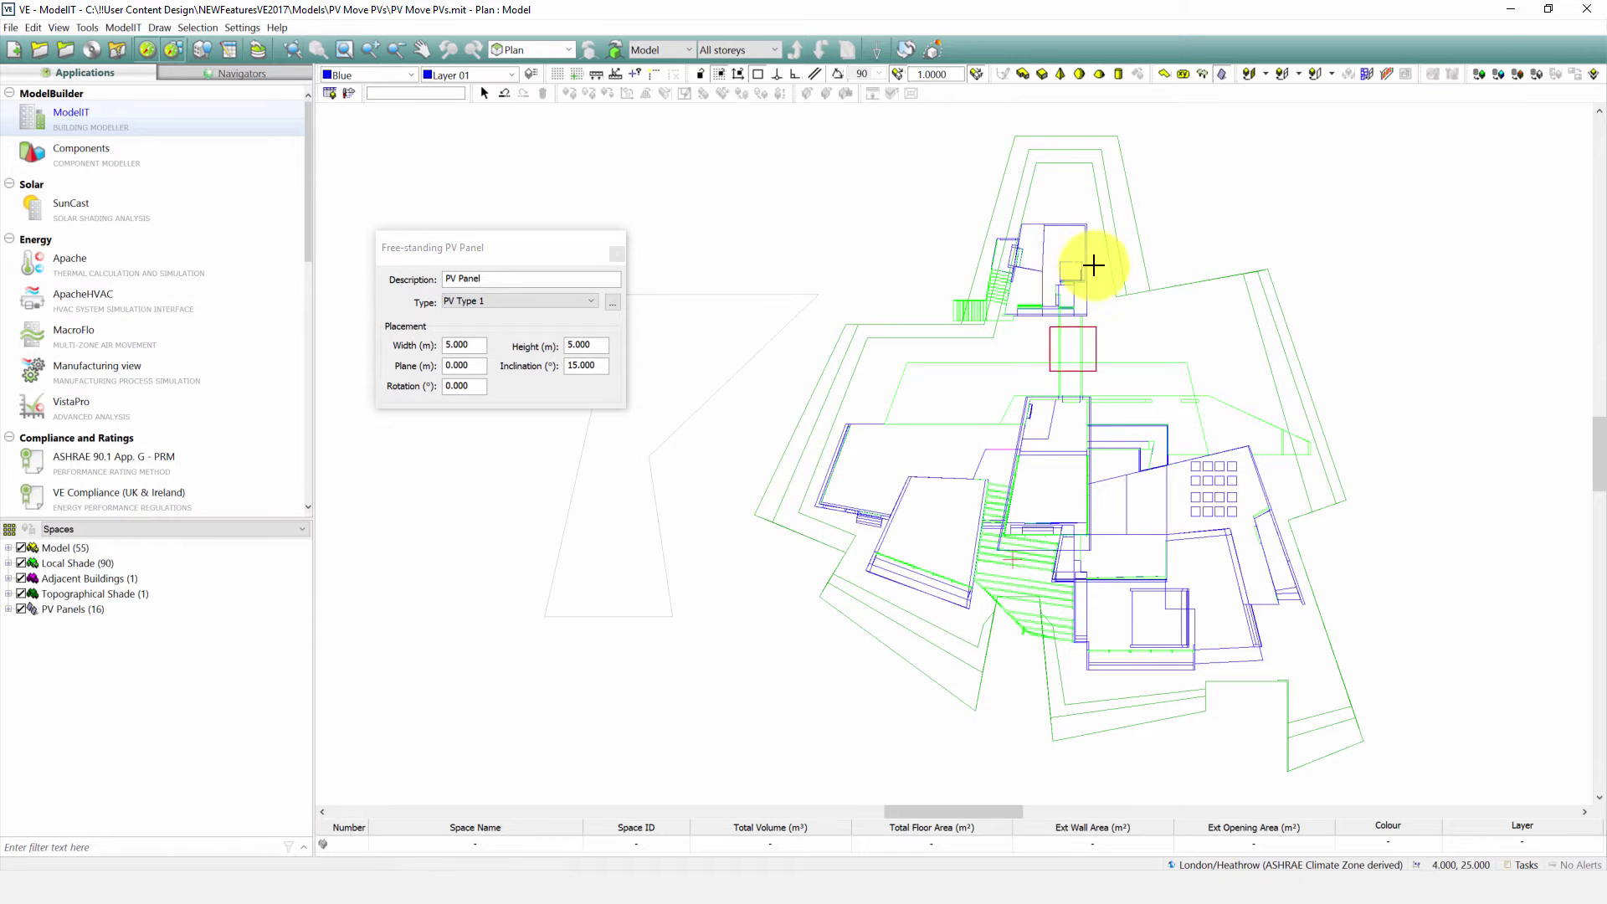
Place the 5 m free-standing PV panels north-east of the building, then view the model in Model Viewer II.
click(1212, 162)
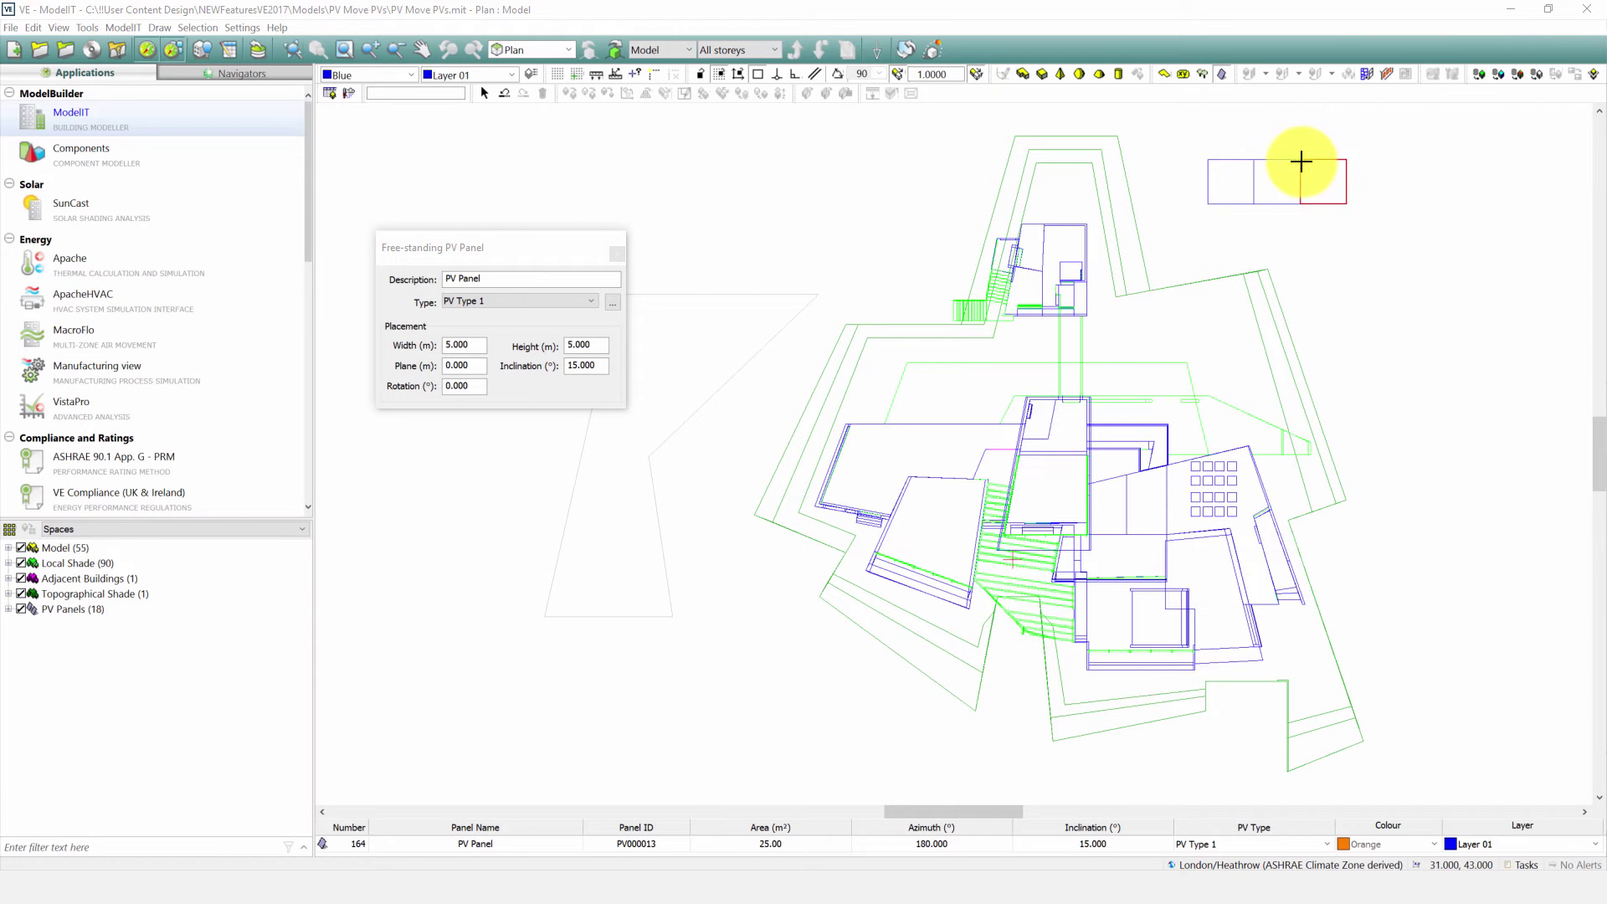
click(1304, 163)
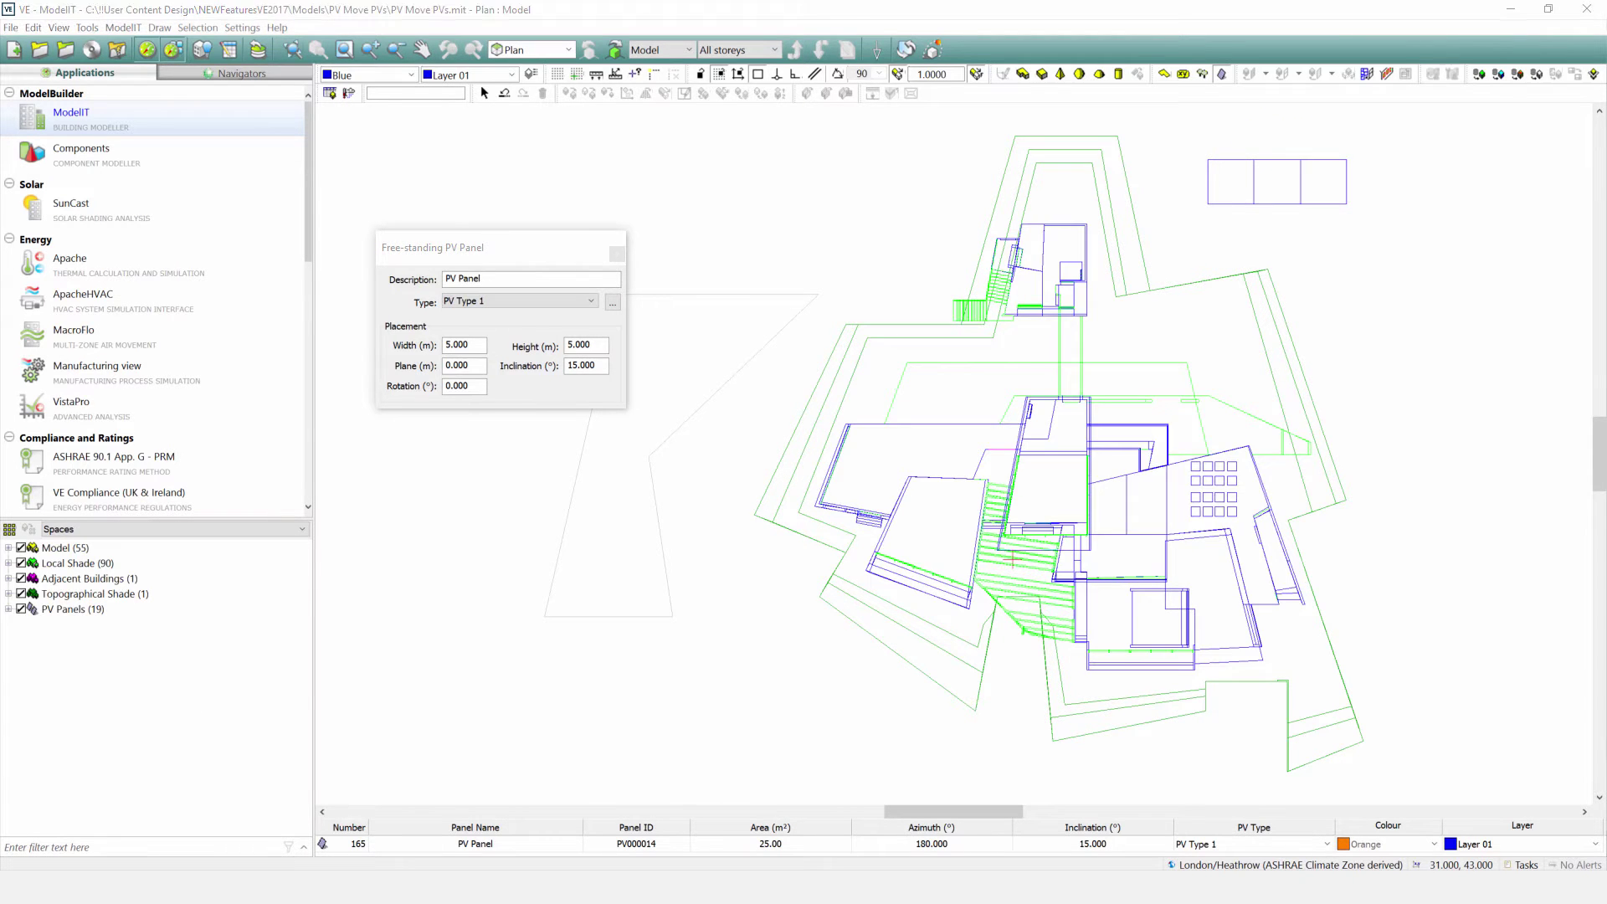
key(Escape)
click(933, 49)
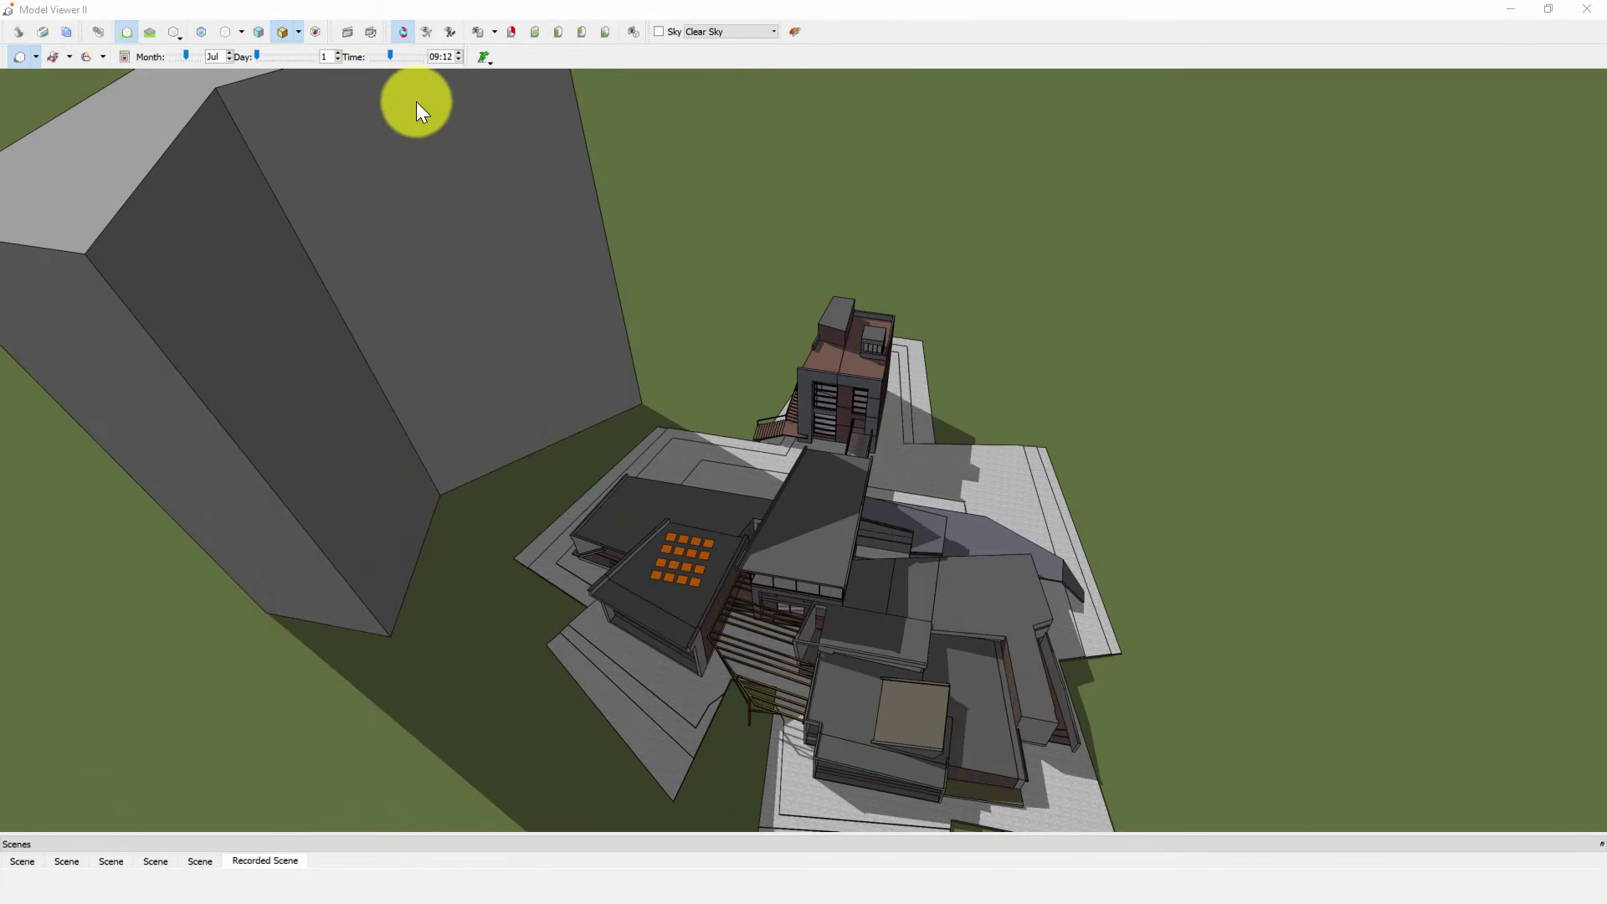
Animate the day's shadows over the building, then expand PV Panels to list all 19 panels.
click(52, 57)
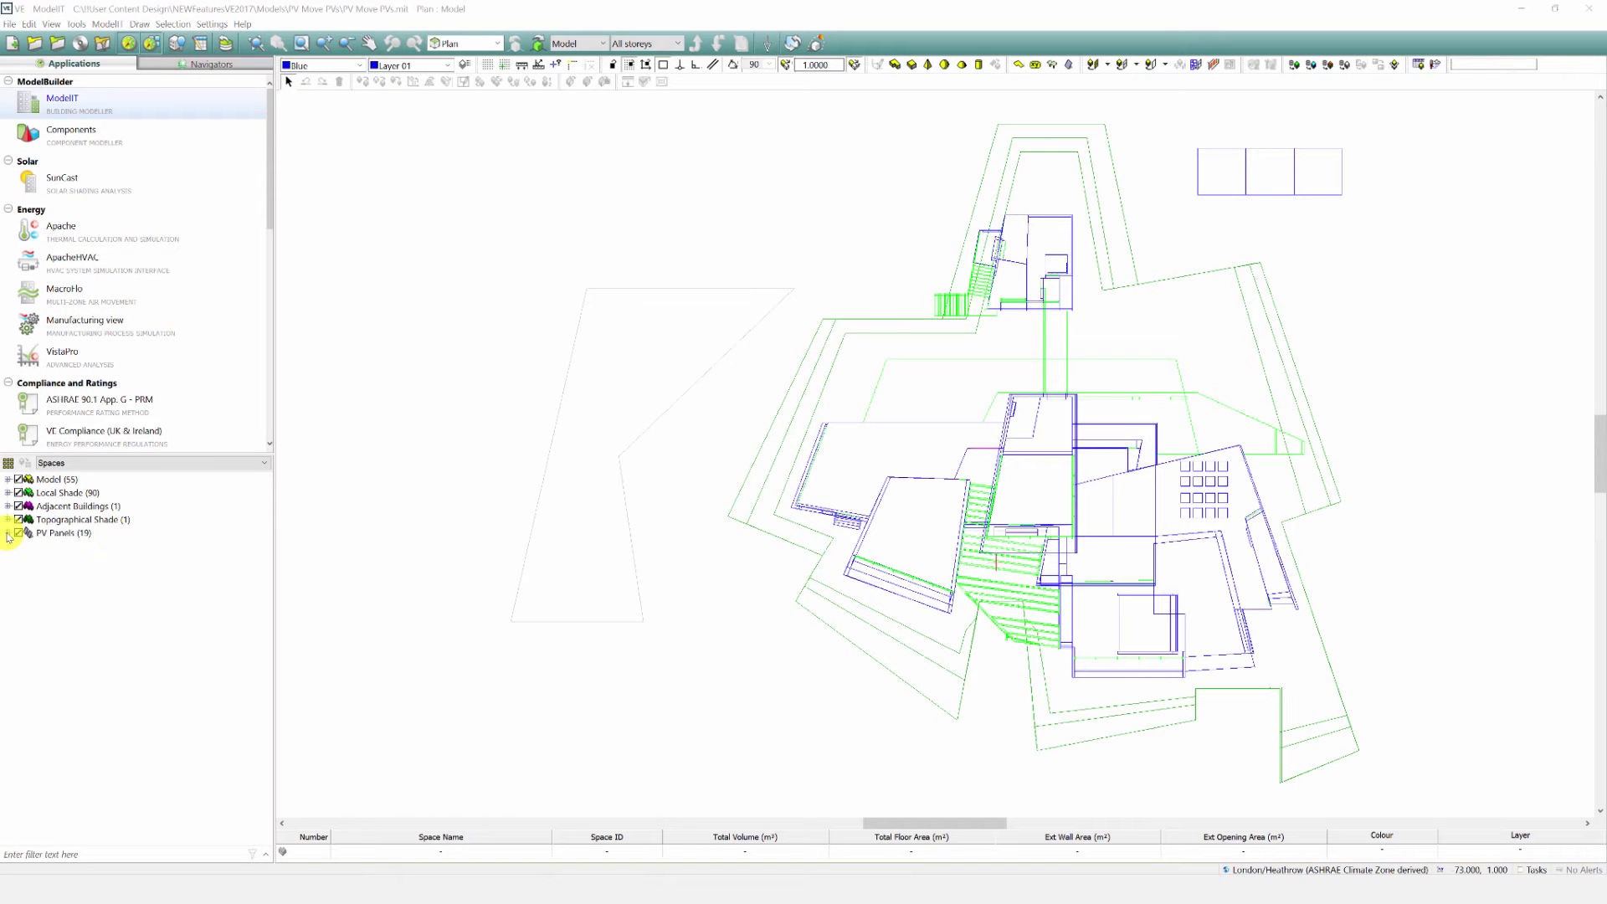
click(8, 534)
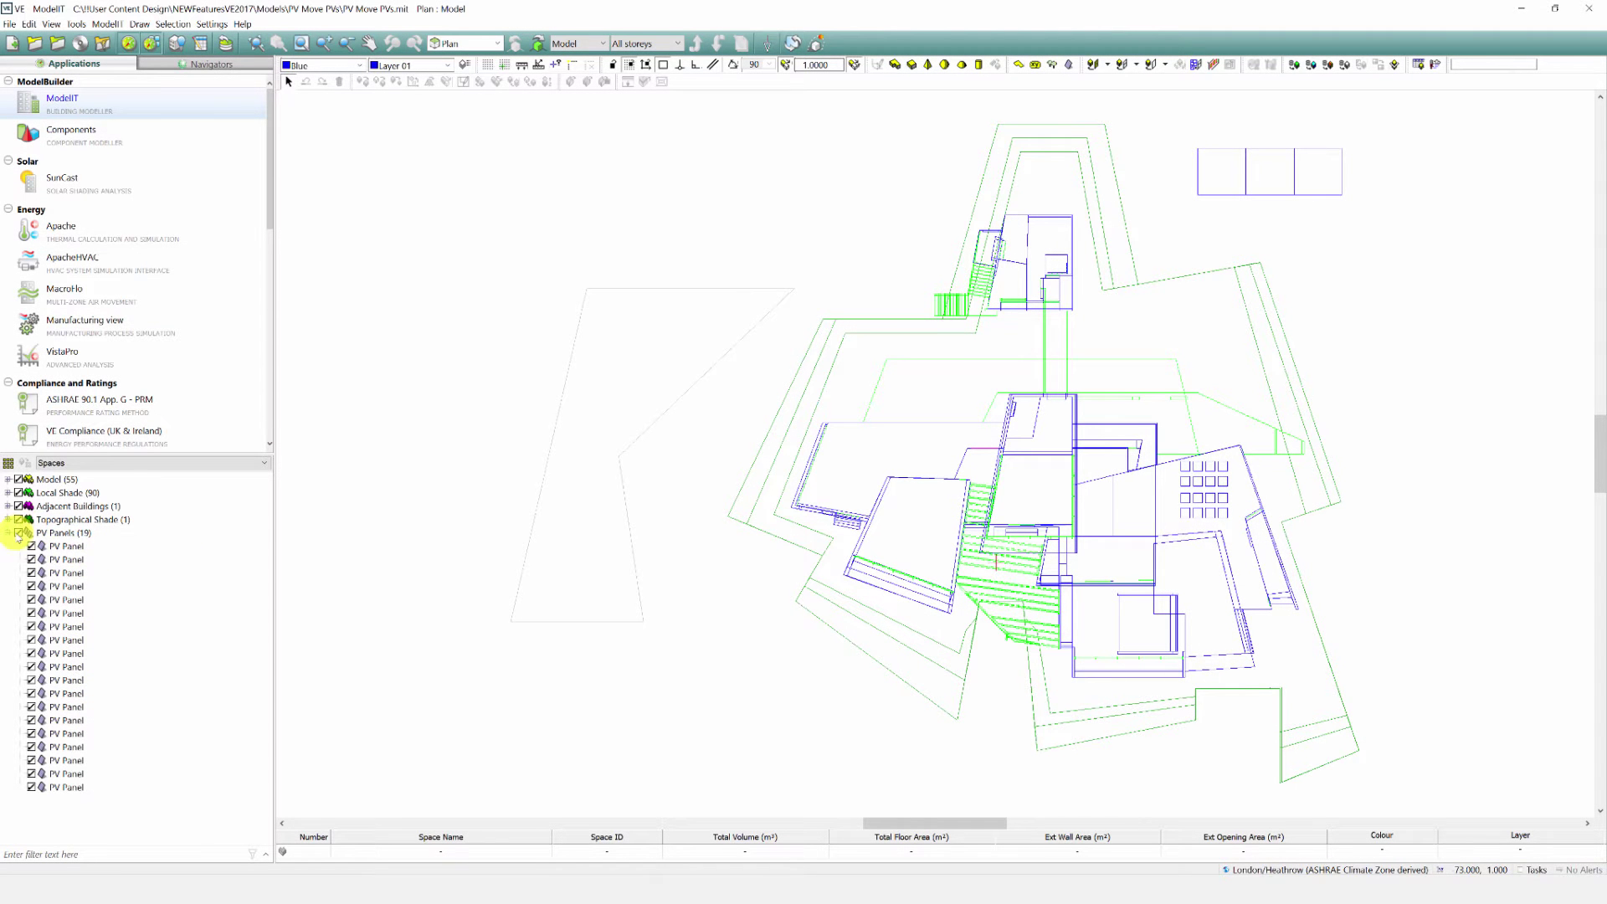
In Apache, scroll through the 19 panels on the Electricity Generators' Free standing Panels tab.
click(11, 534)
click(199, 239)
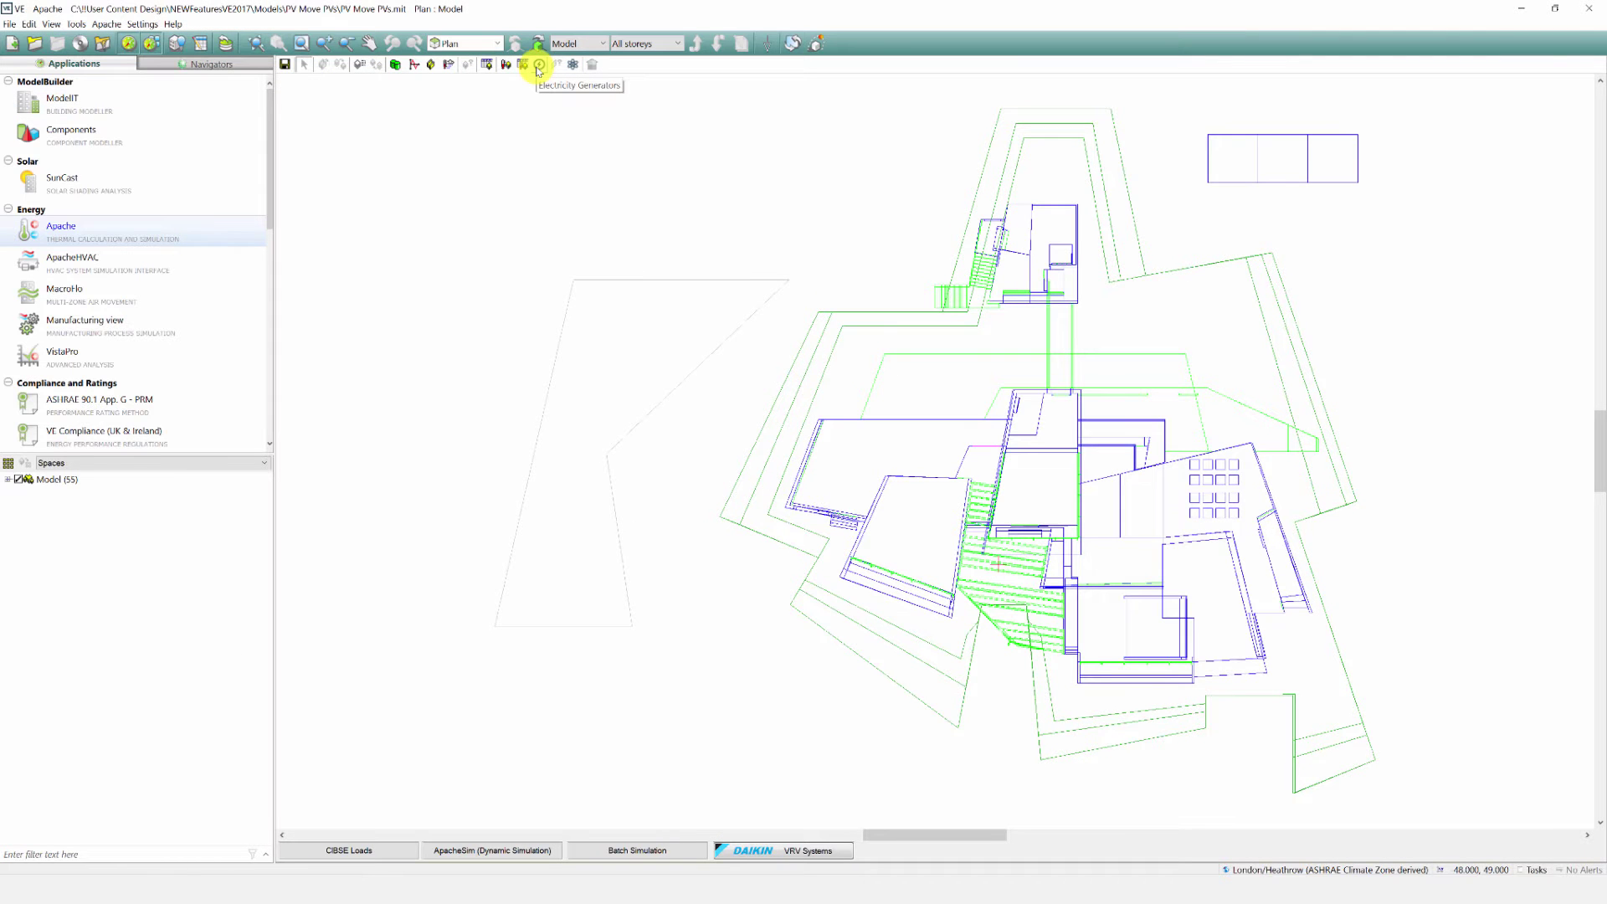
click(539, 67)
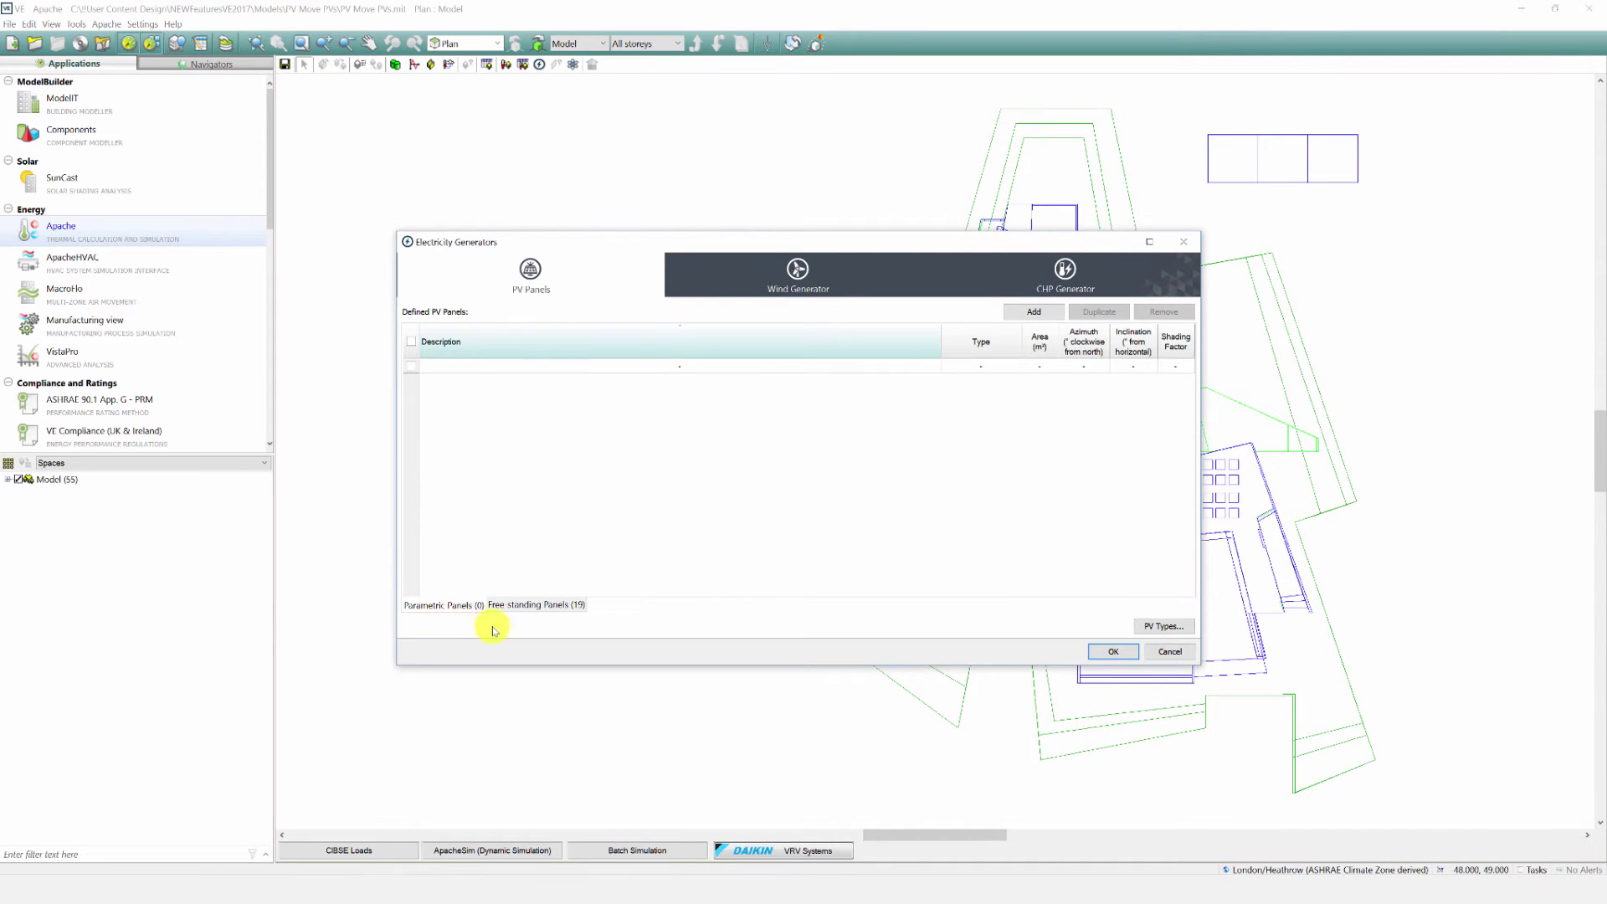
click(560, 609)
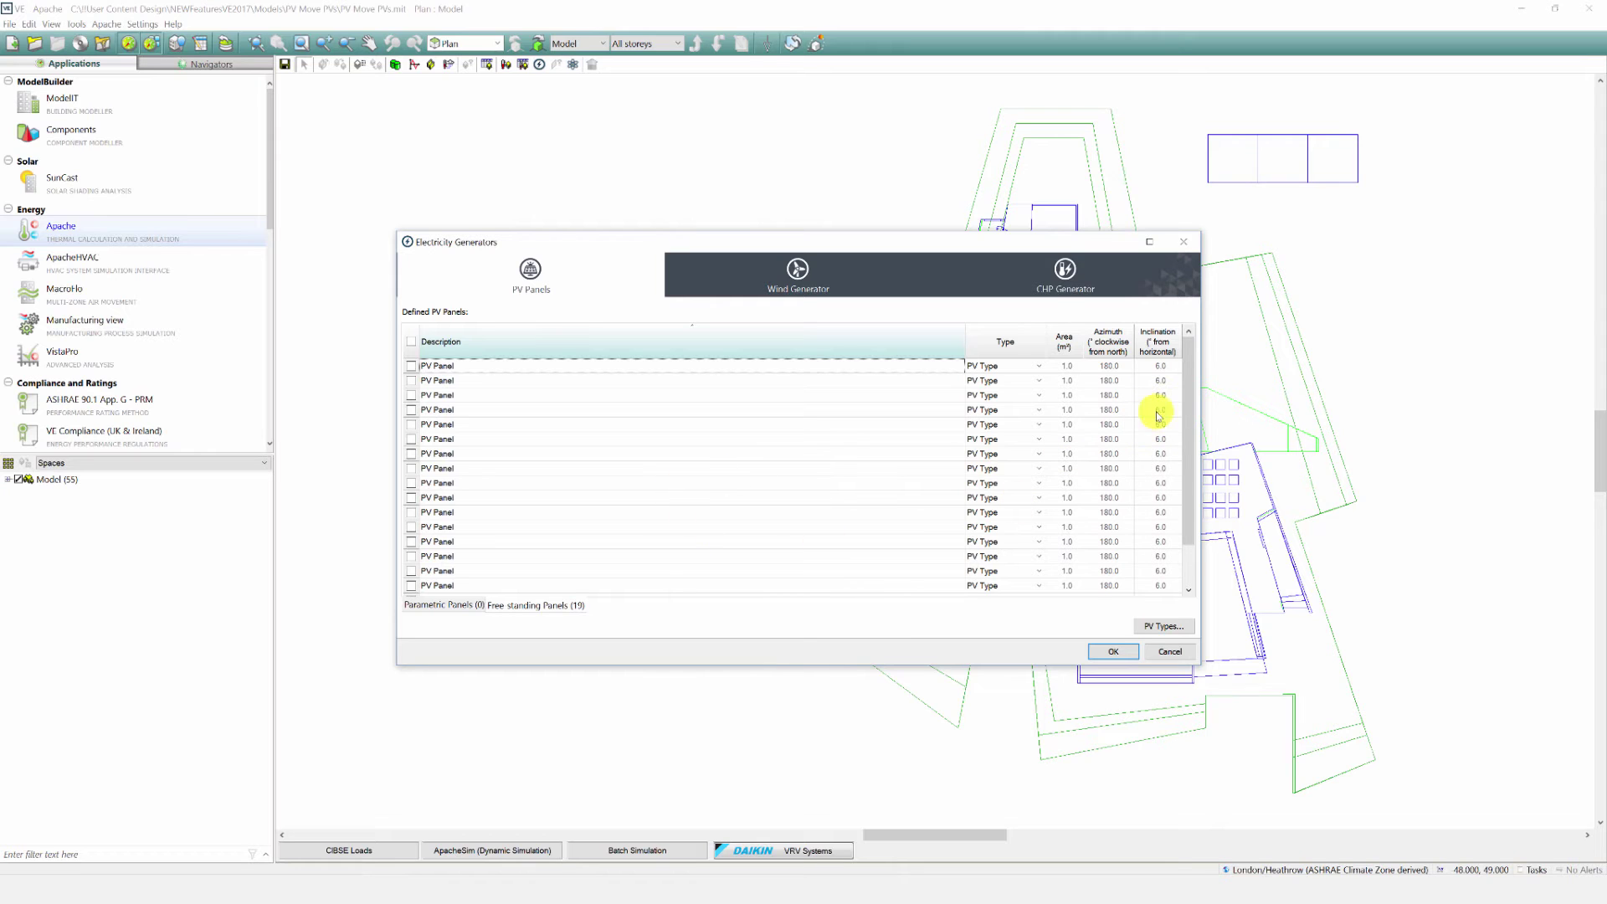
drag(1188, 401, 1196, 514)
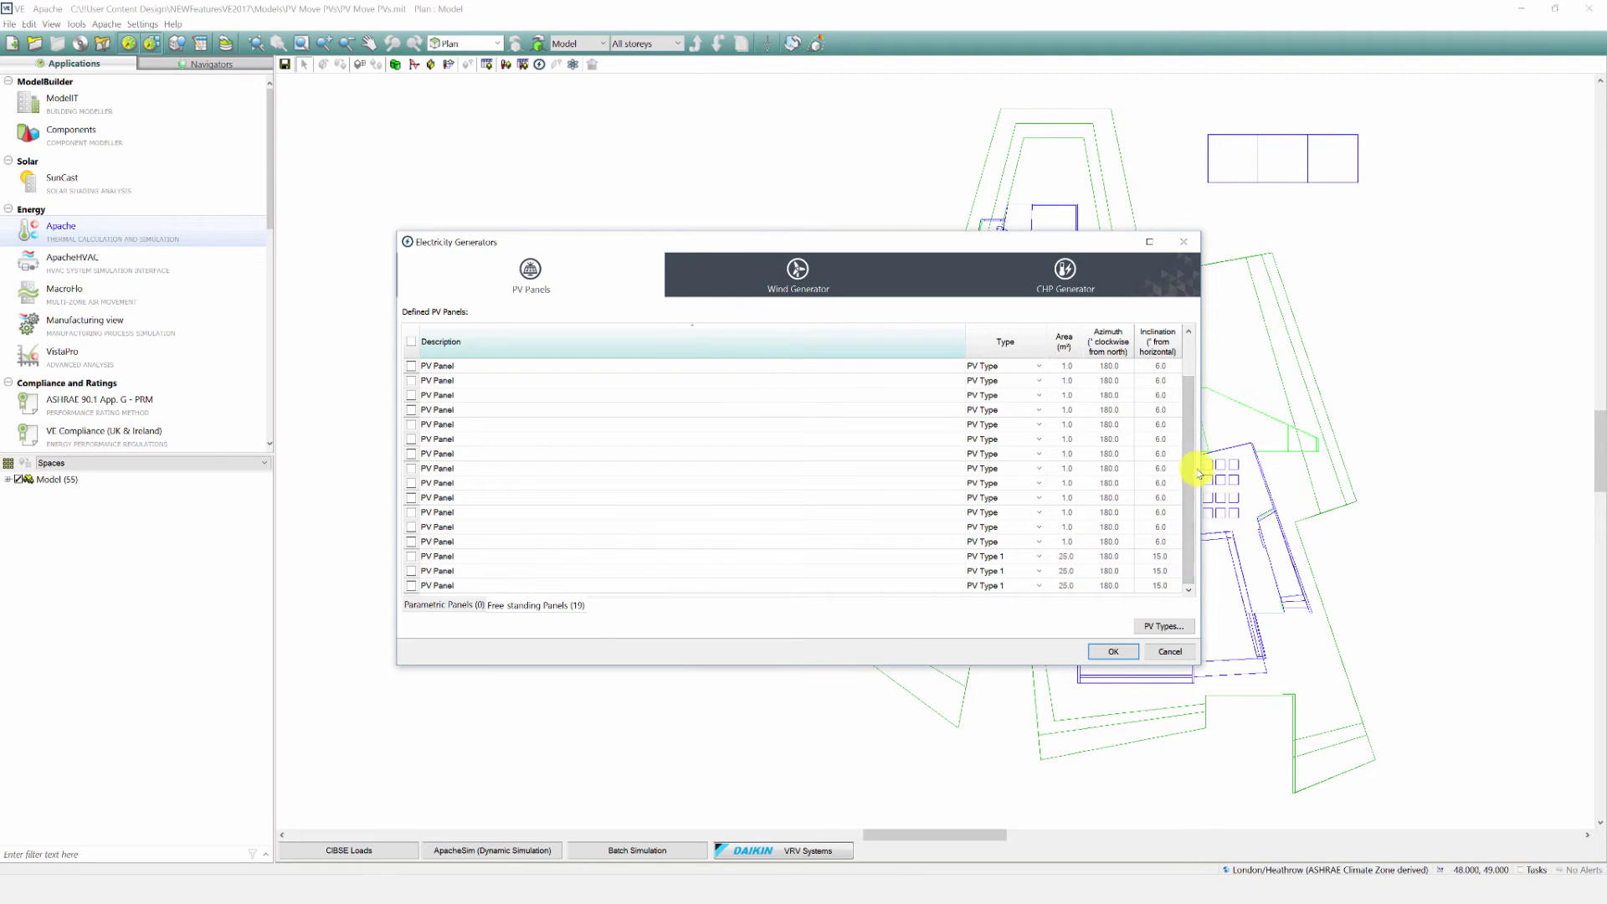
drag(1187, 460, 1173, 409)
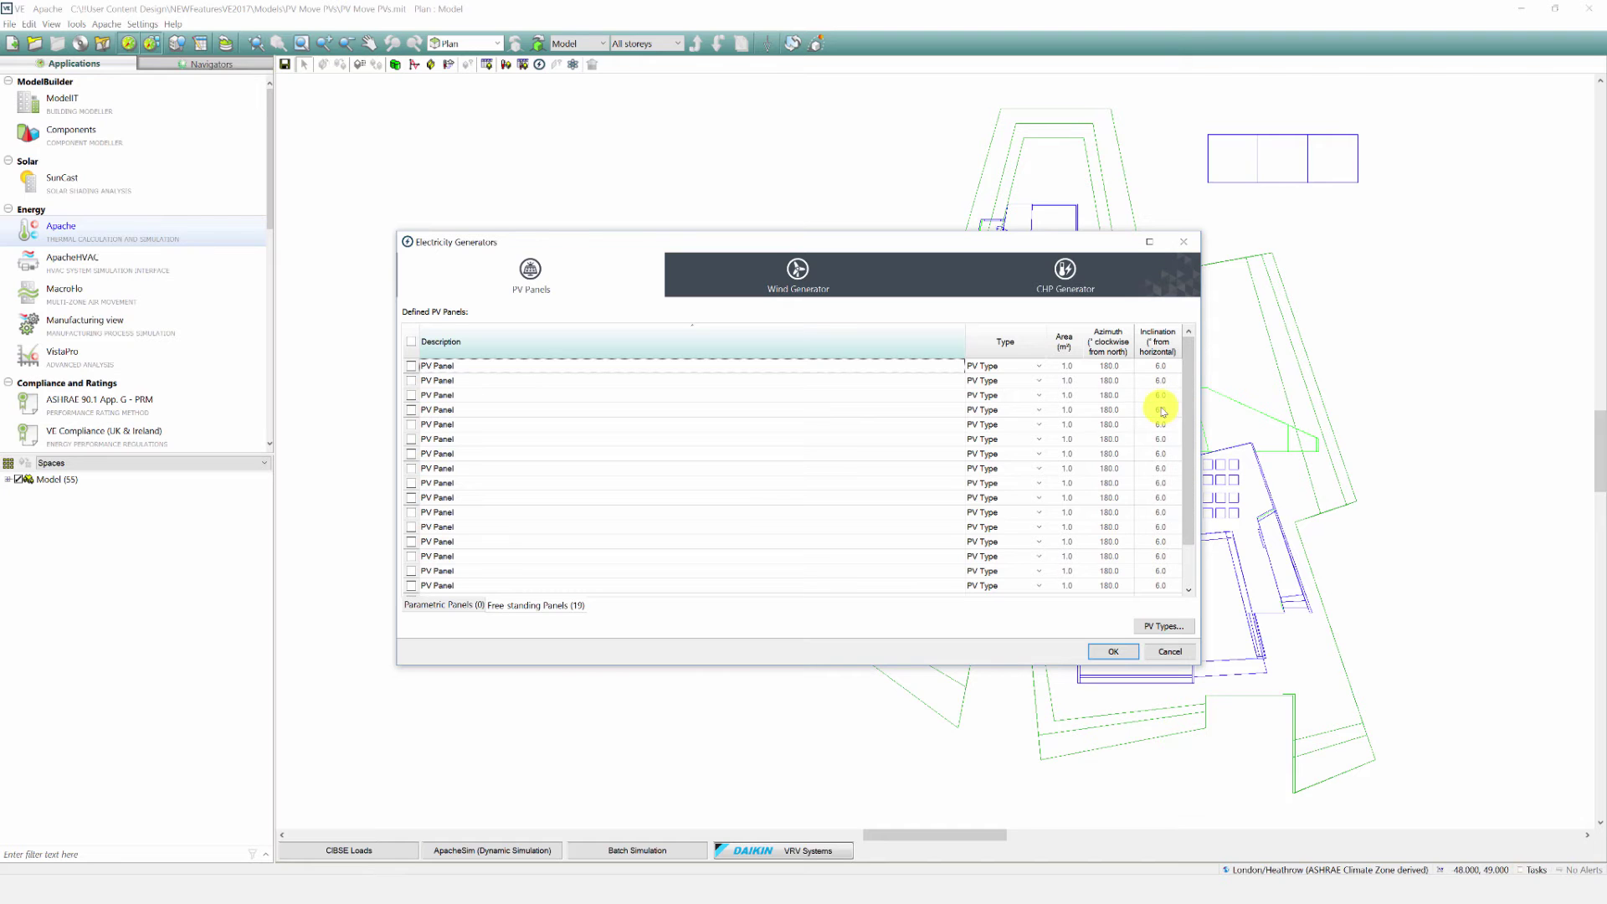
Confirm that PV Type 1 is metered on PV Meter A and accept the PV Types settings.
click(1164, 627)
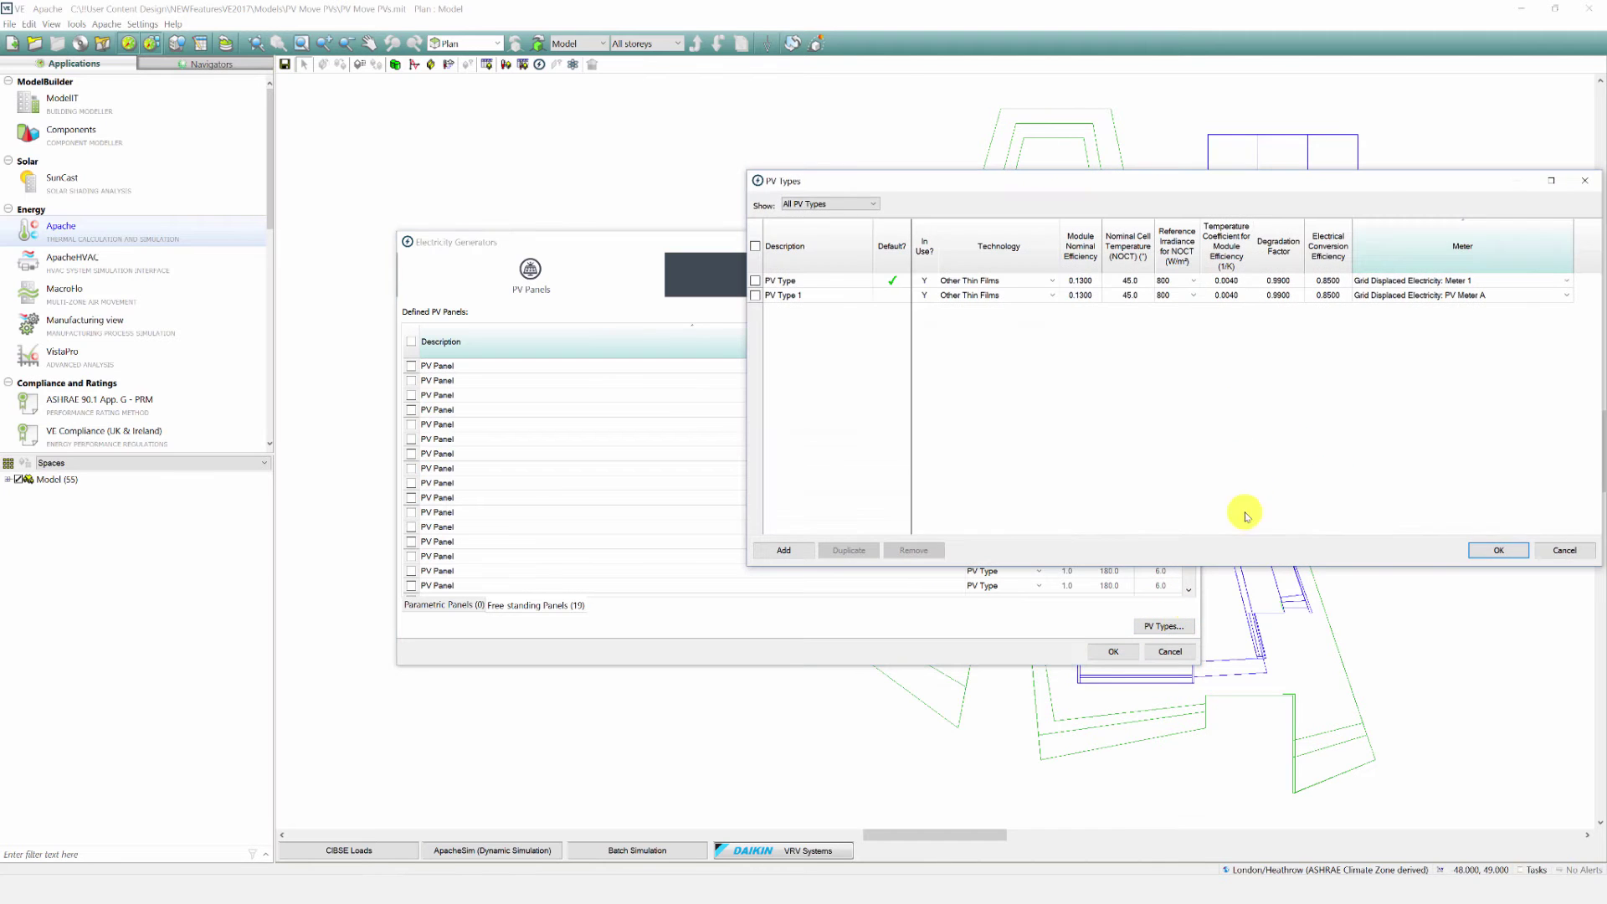
drag(1223, 187, 1032, 193)
click(680, 303)
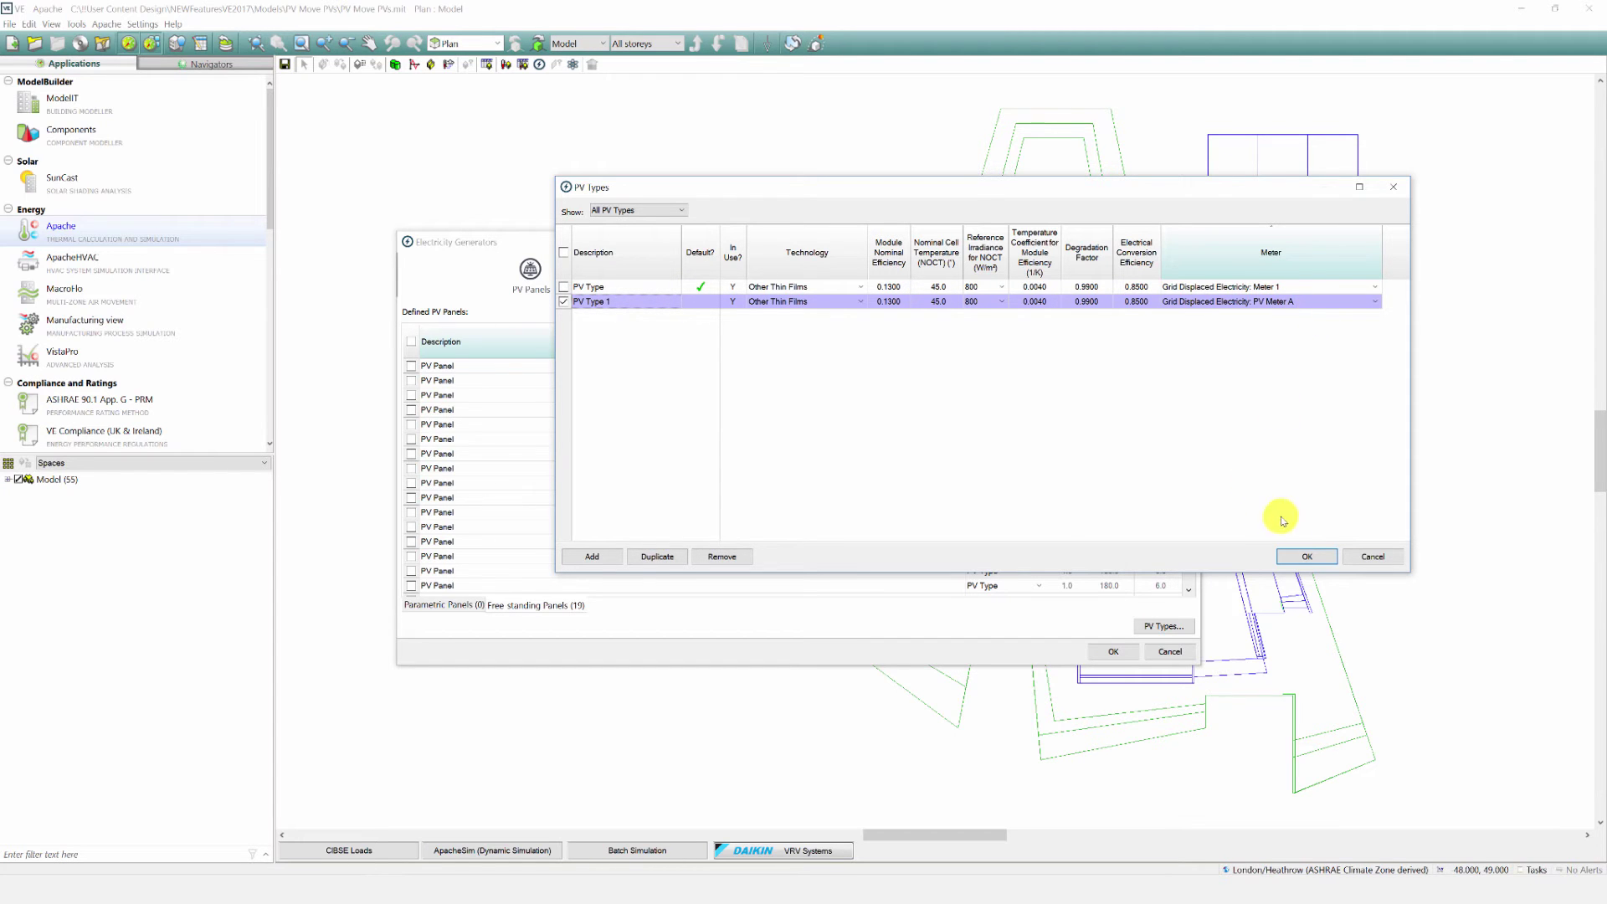
click(1295, 556)
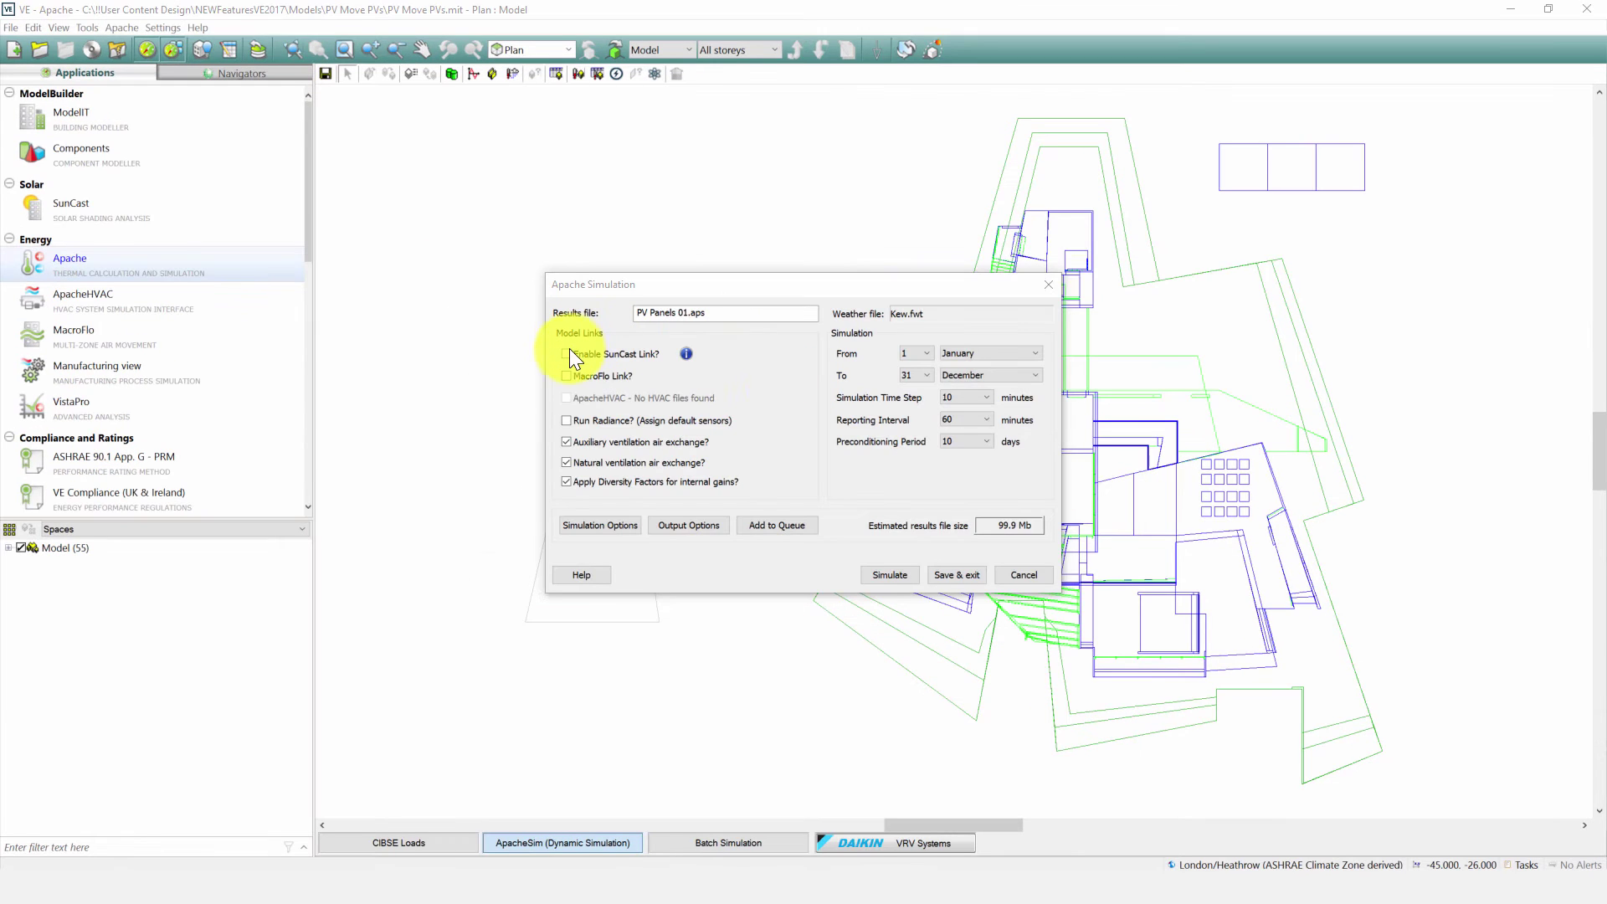
Enable the SunCast link and run the 1 January–31 December simulation to PV Panels 01.aps.
click(567, 354)
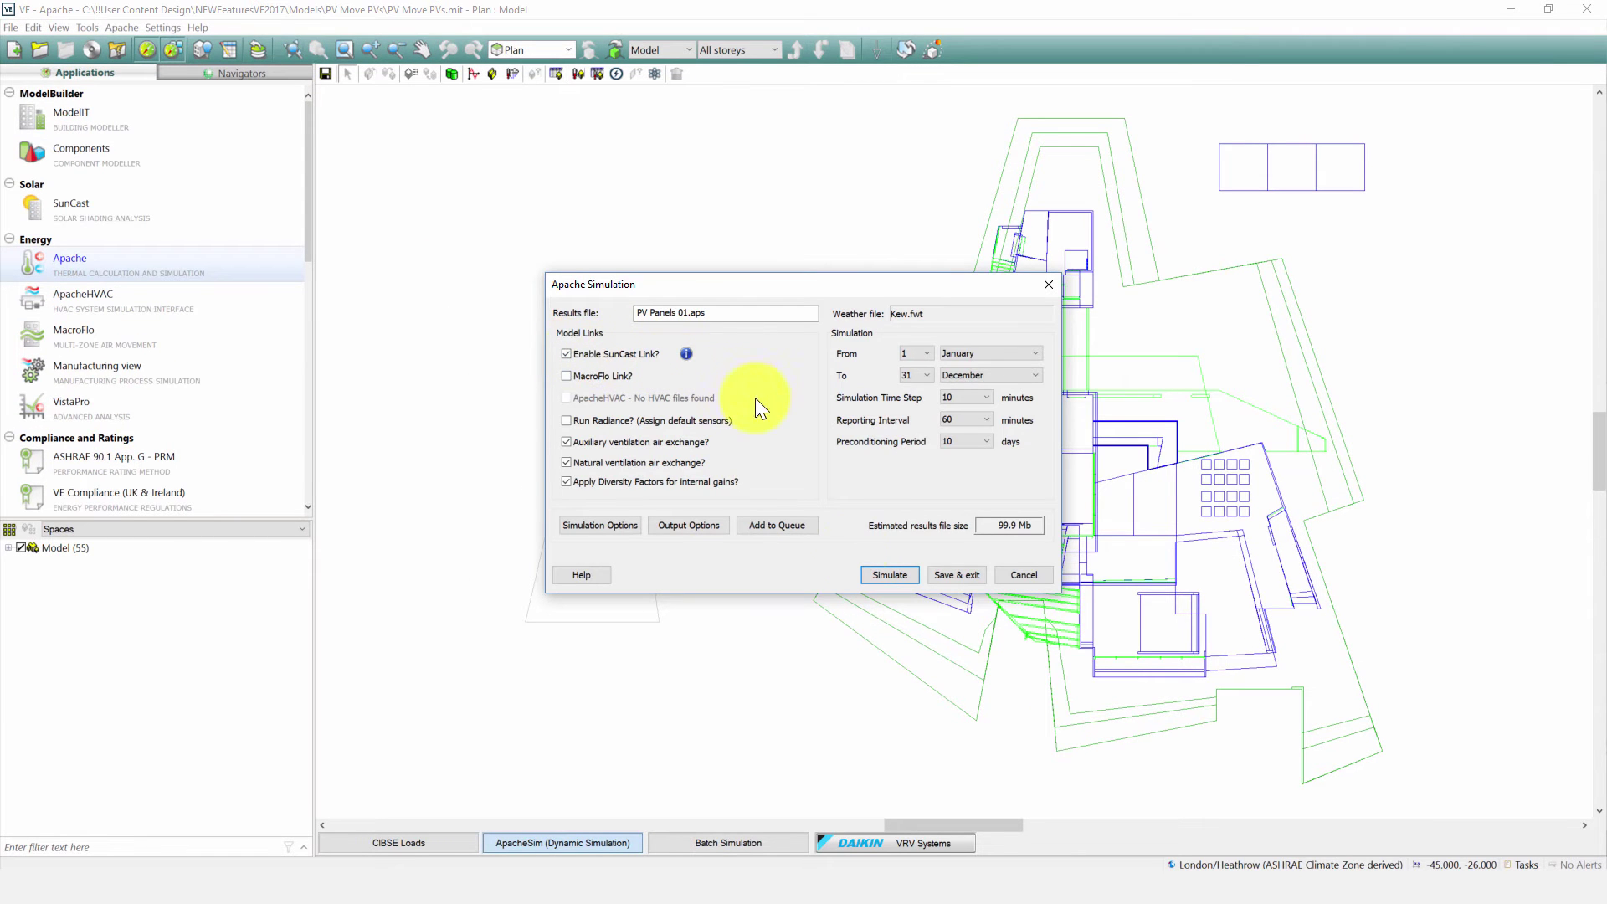
click(889, 575)
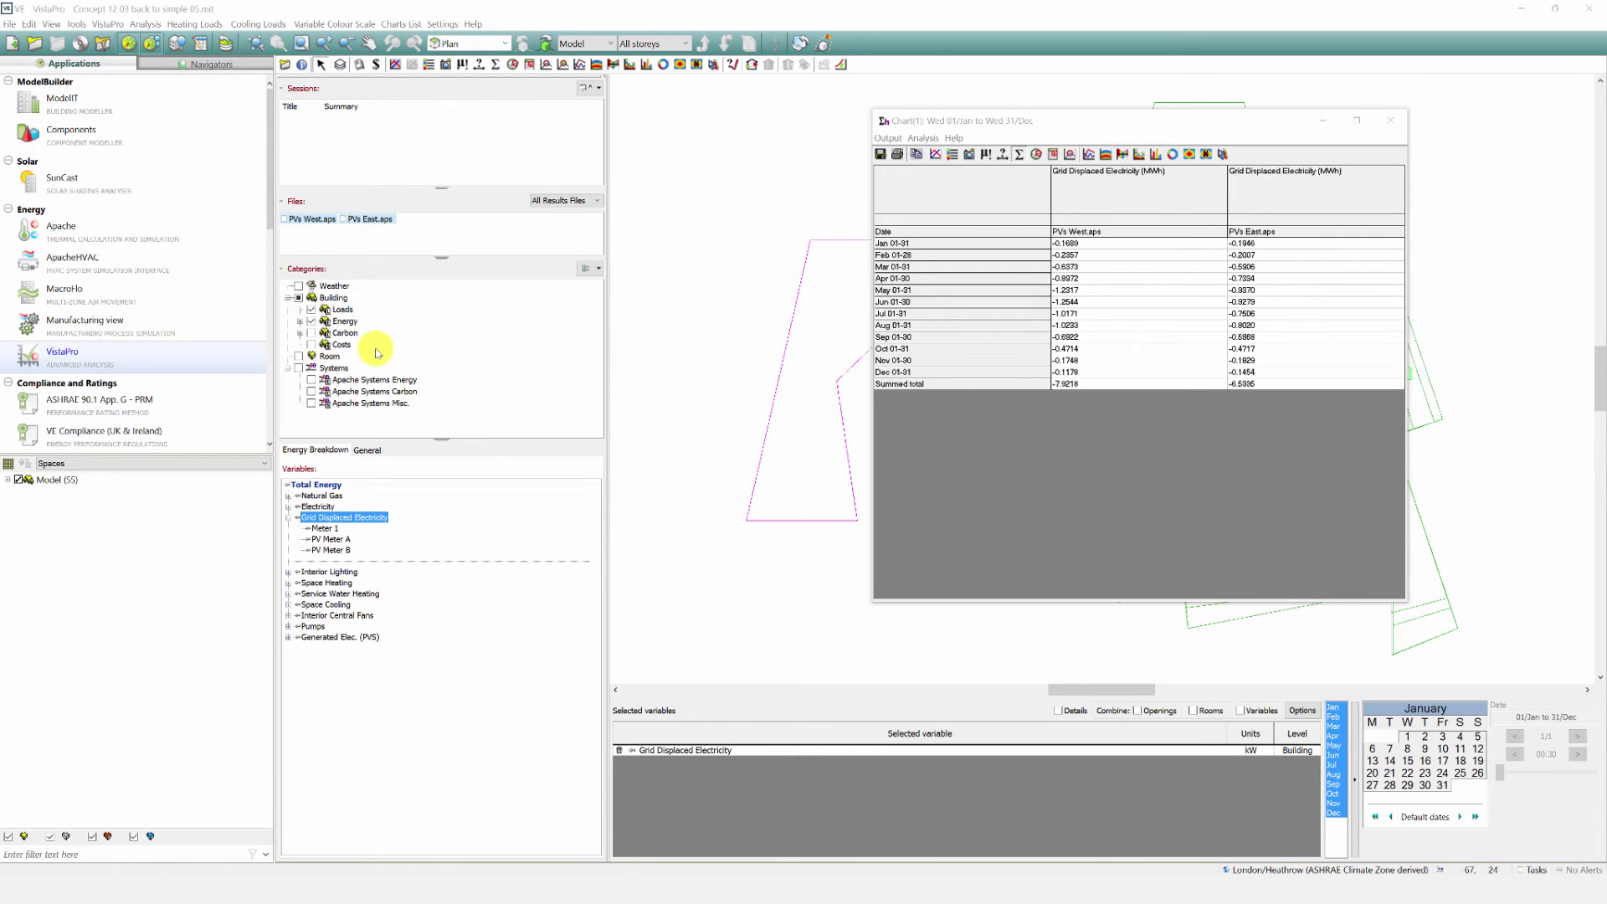
Expand the Energy category in VistaPro's results tree into its meter and use breakdowns.
double_click(345, 321)
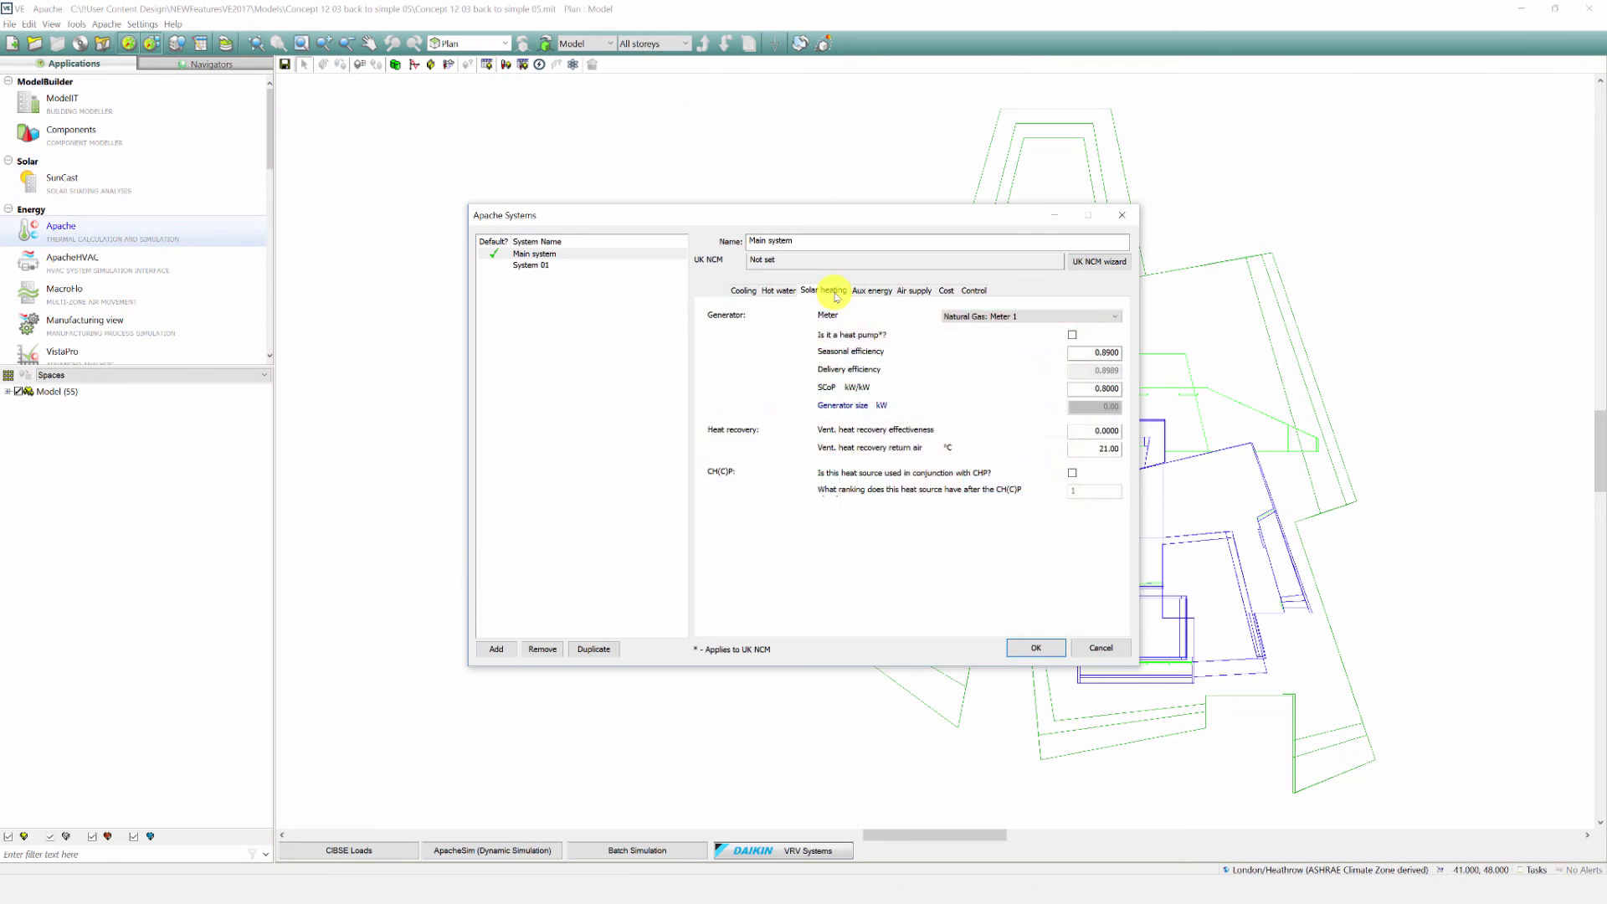
Show the Main system's Solar heating tab in Apache Systems.
click(834, 291)
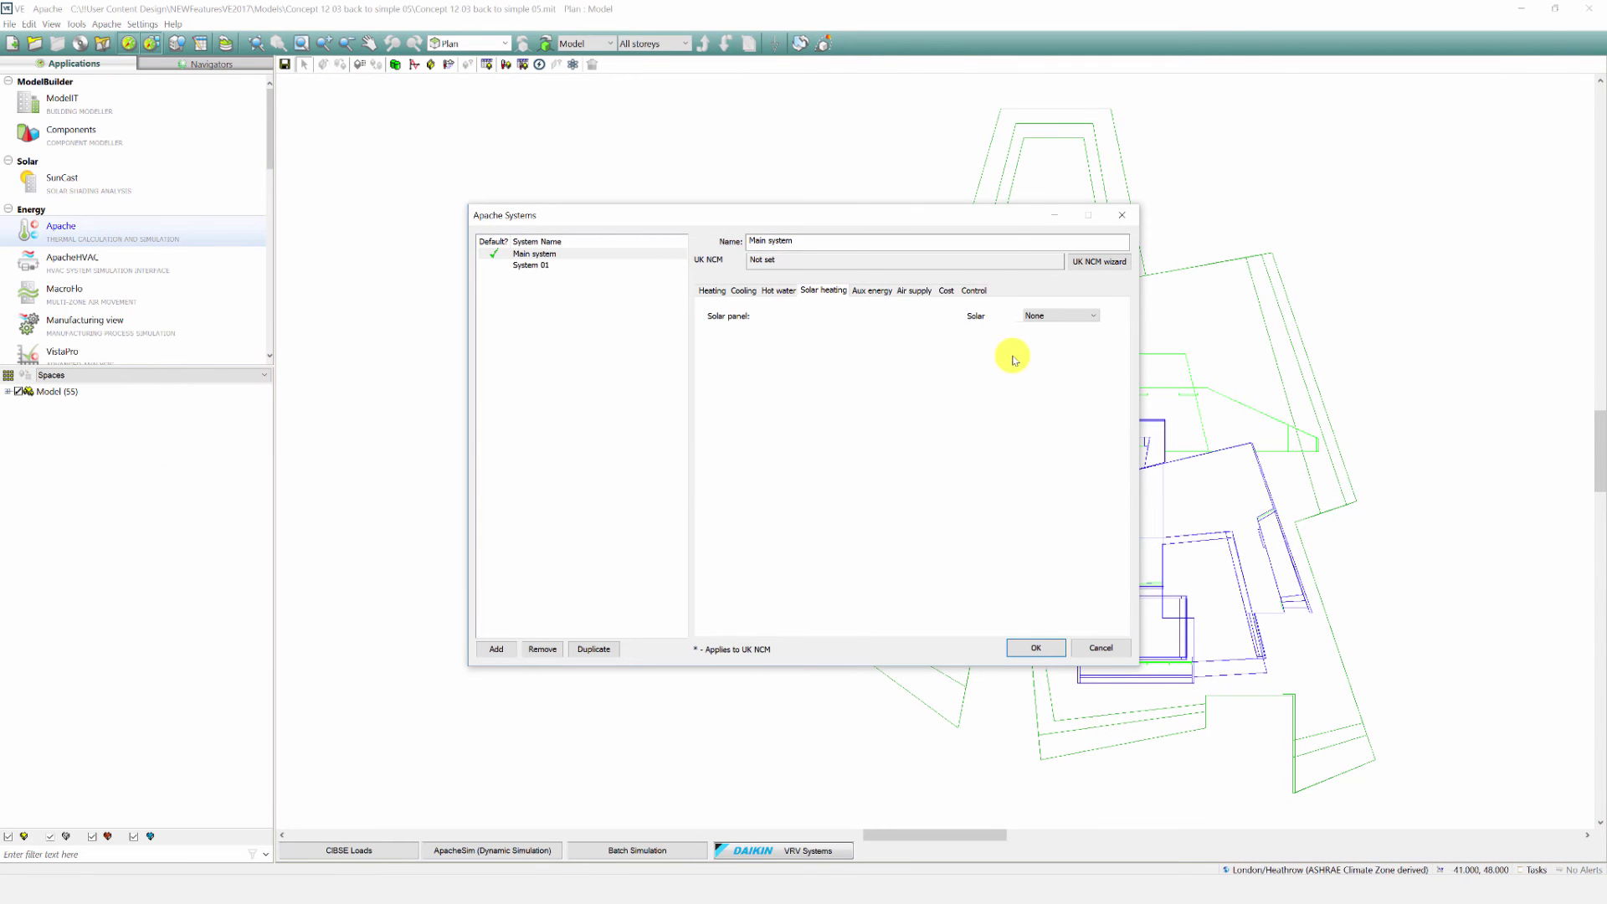
Give the Main system a parabolic solar collector with its pump on Meter 1, serving a space or process loop.
click(1087, 316)
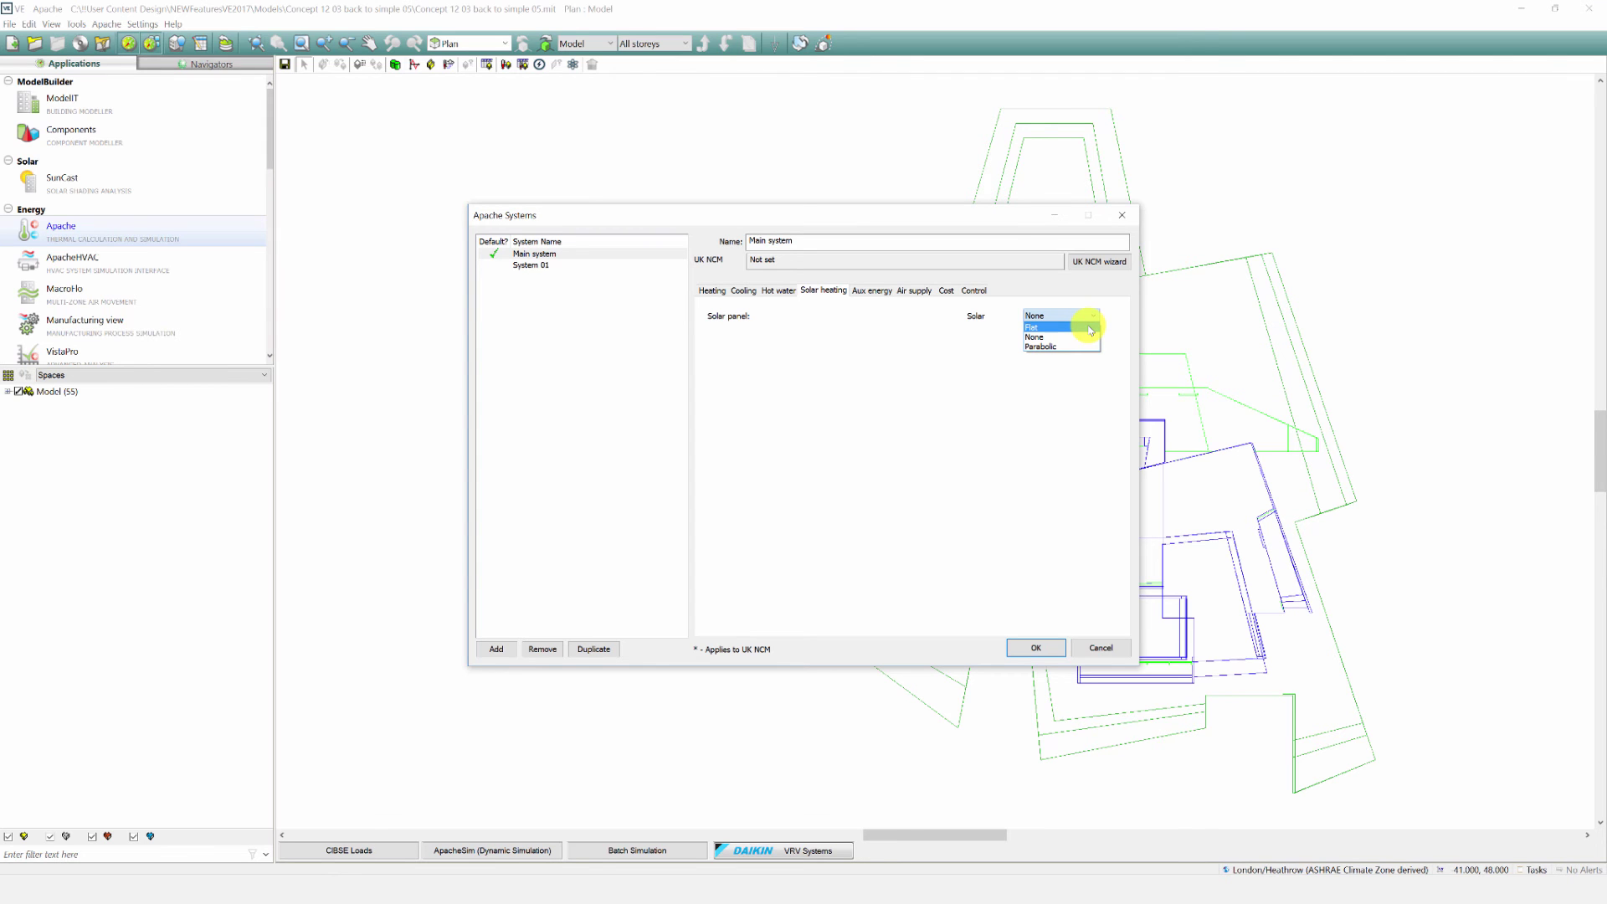
click(1085, 346)
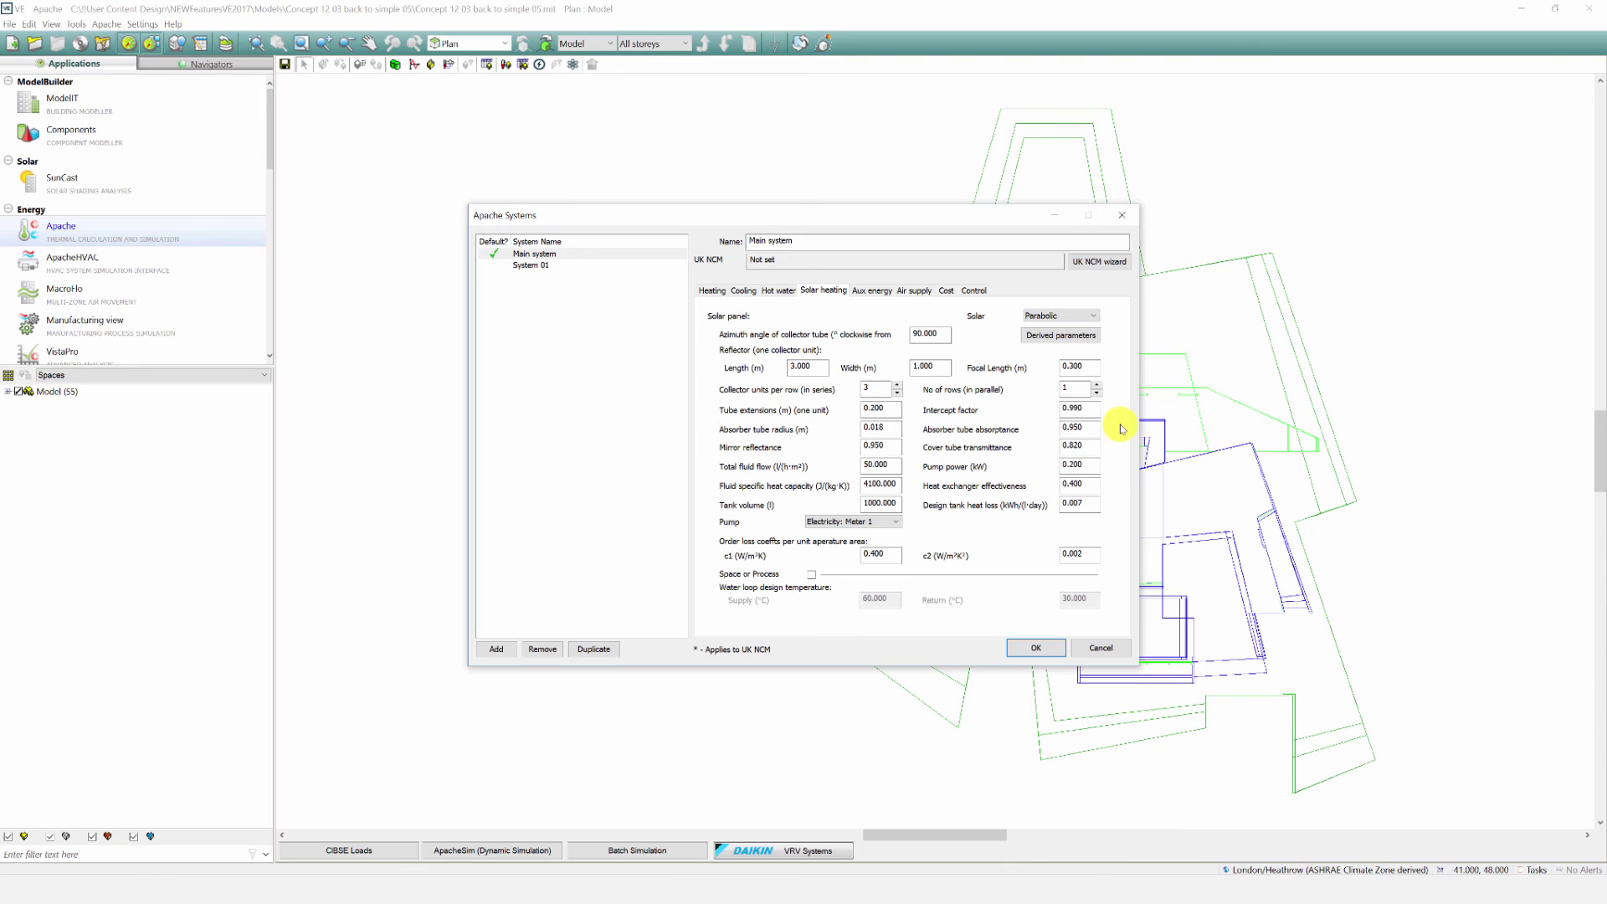
click(896, 522)
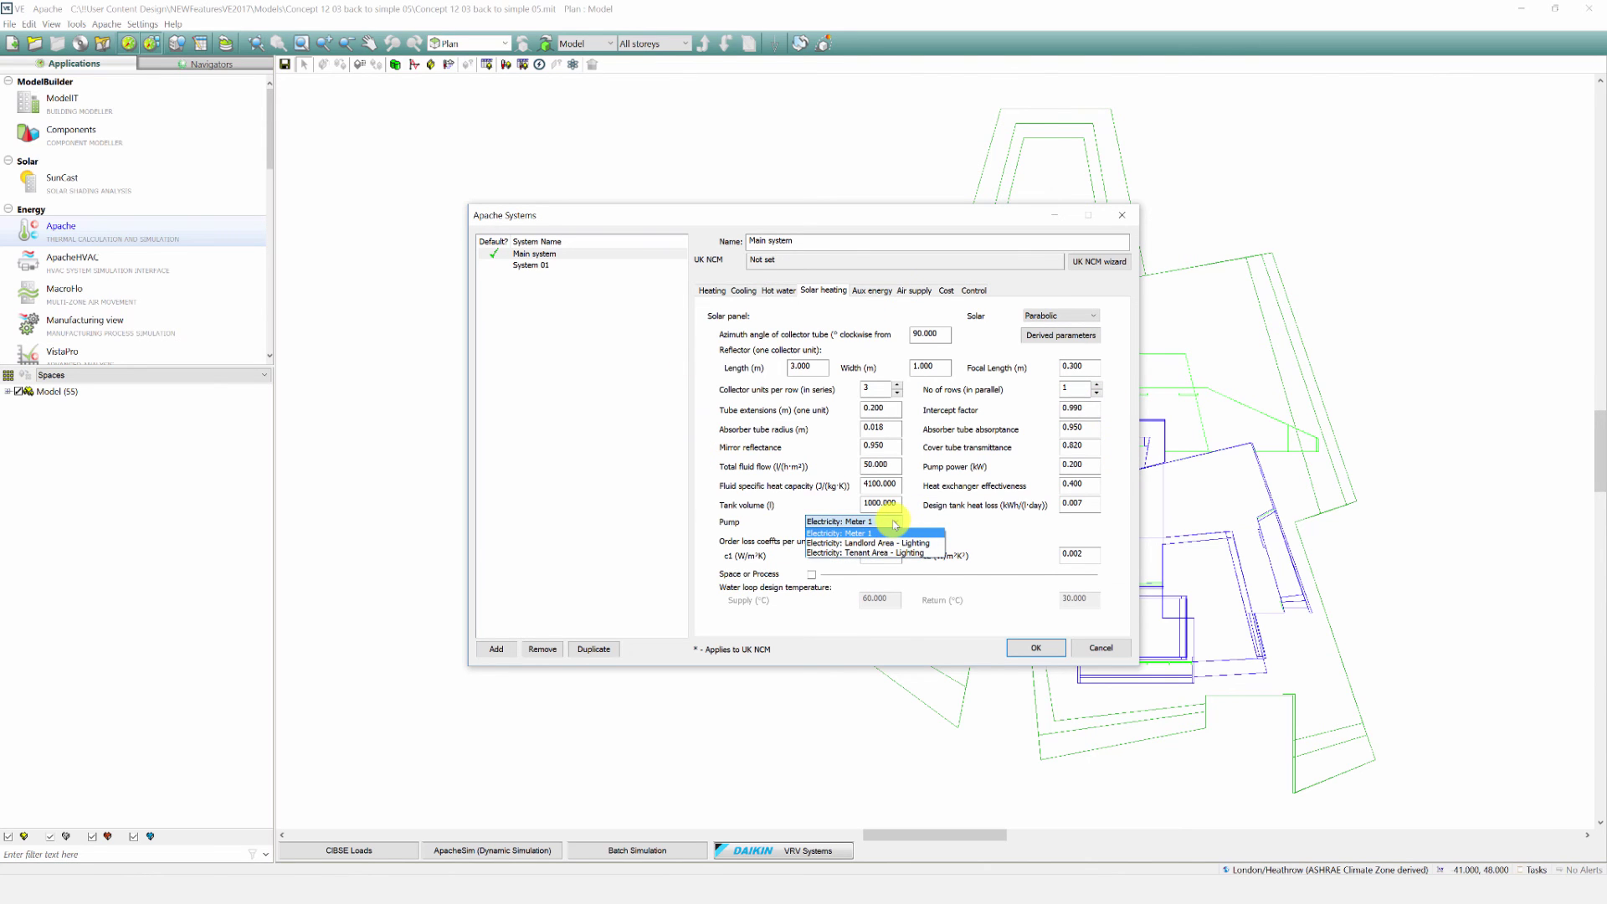
click(895, 524)
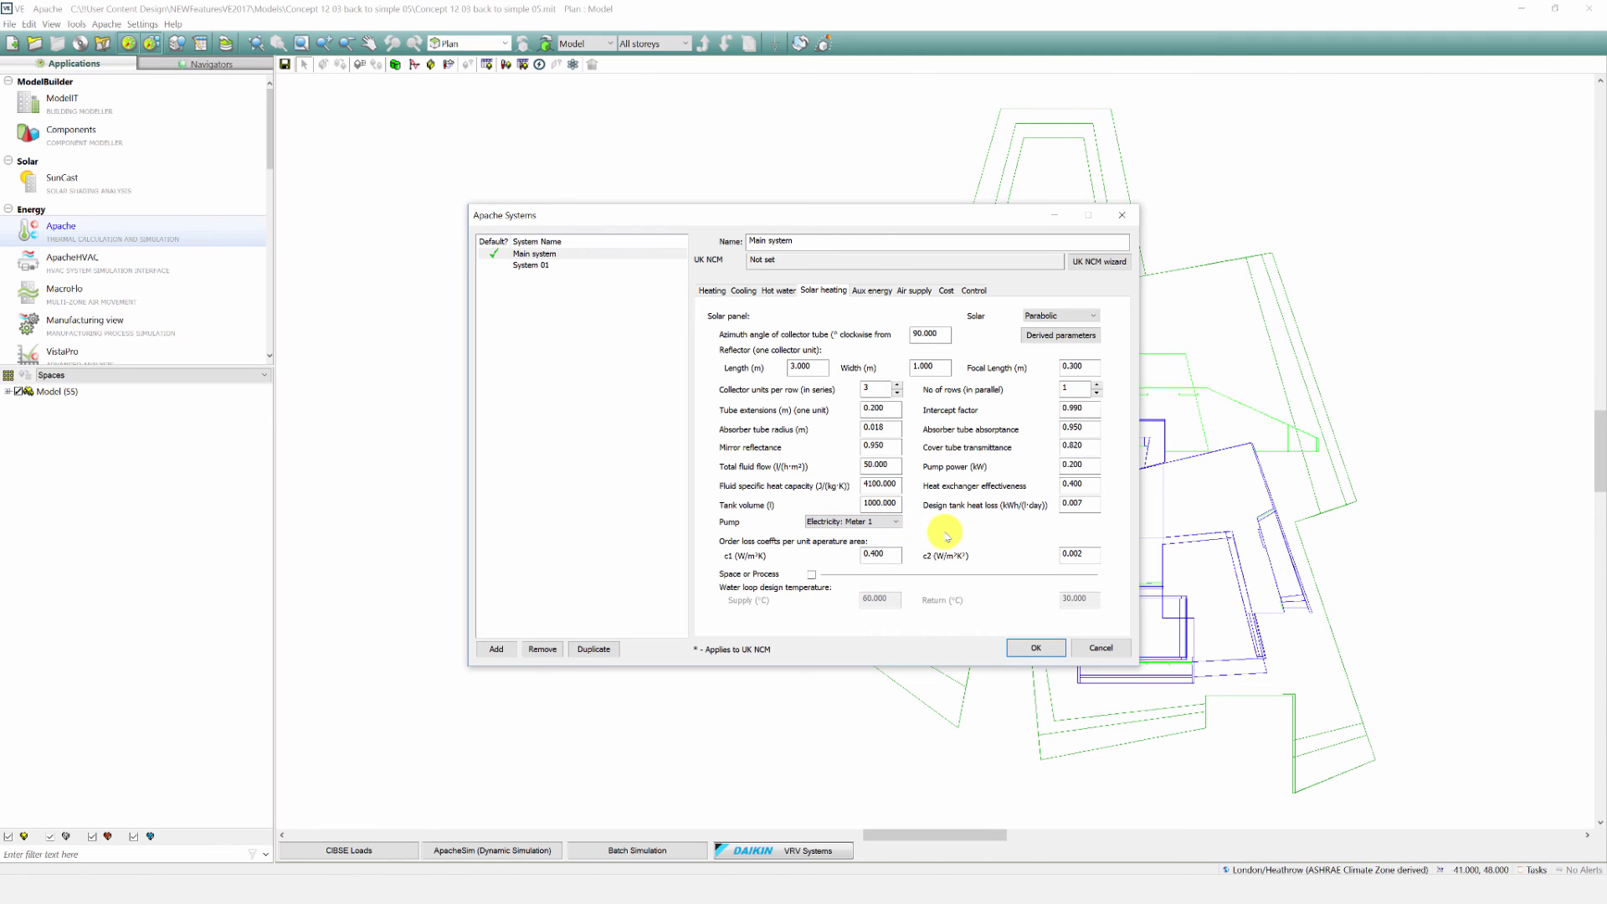
click(811, 575)
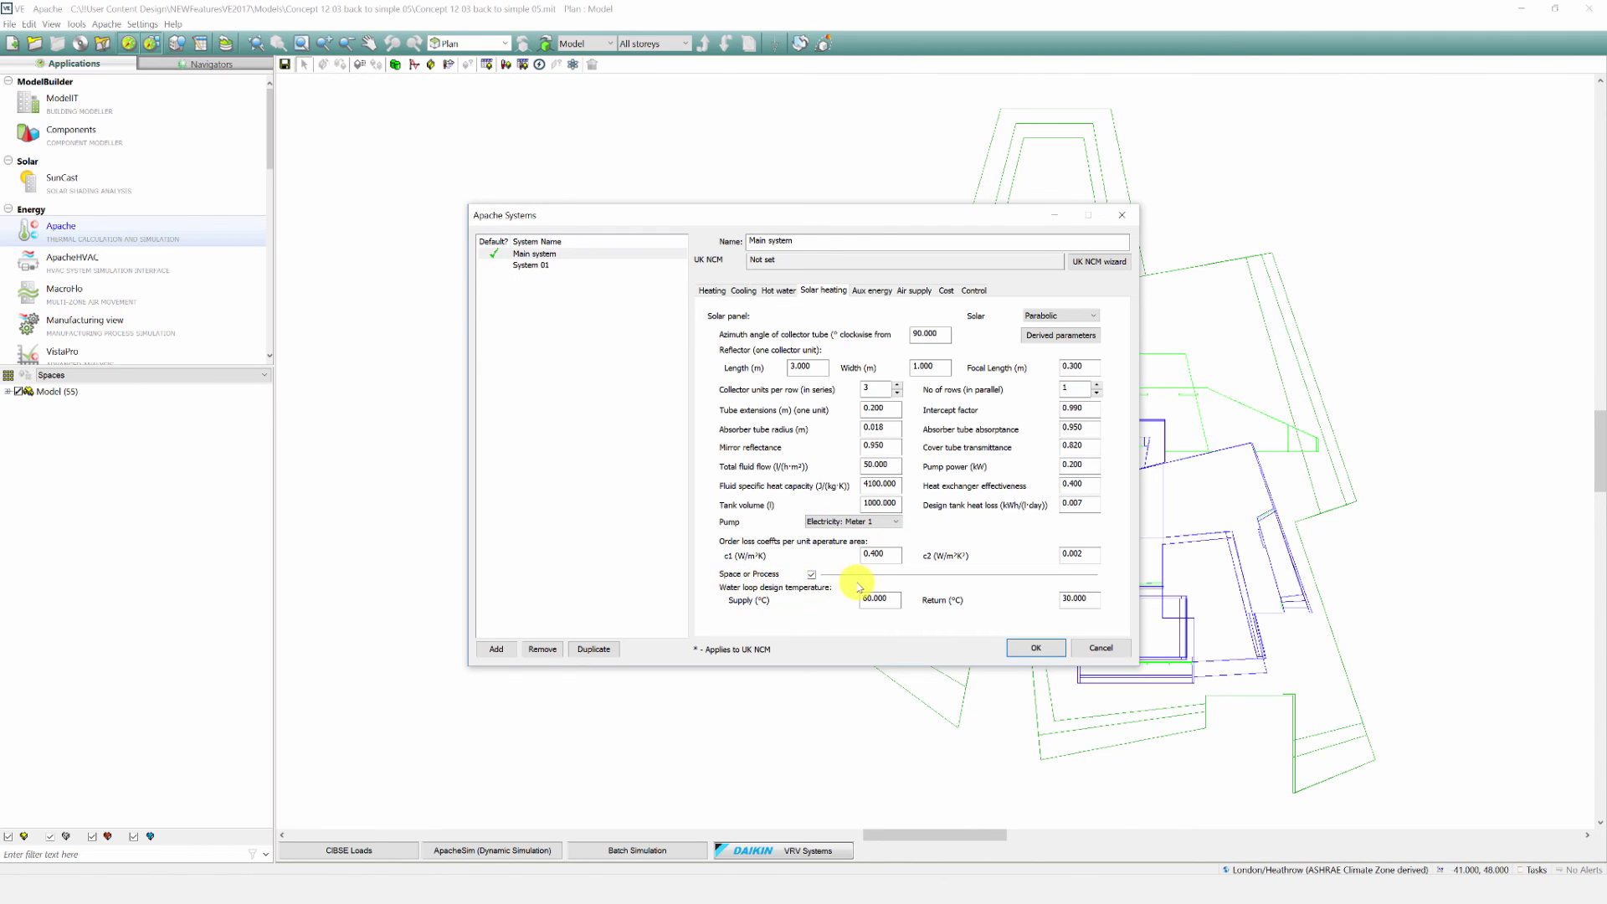
click(1038, 649)
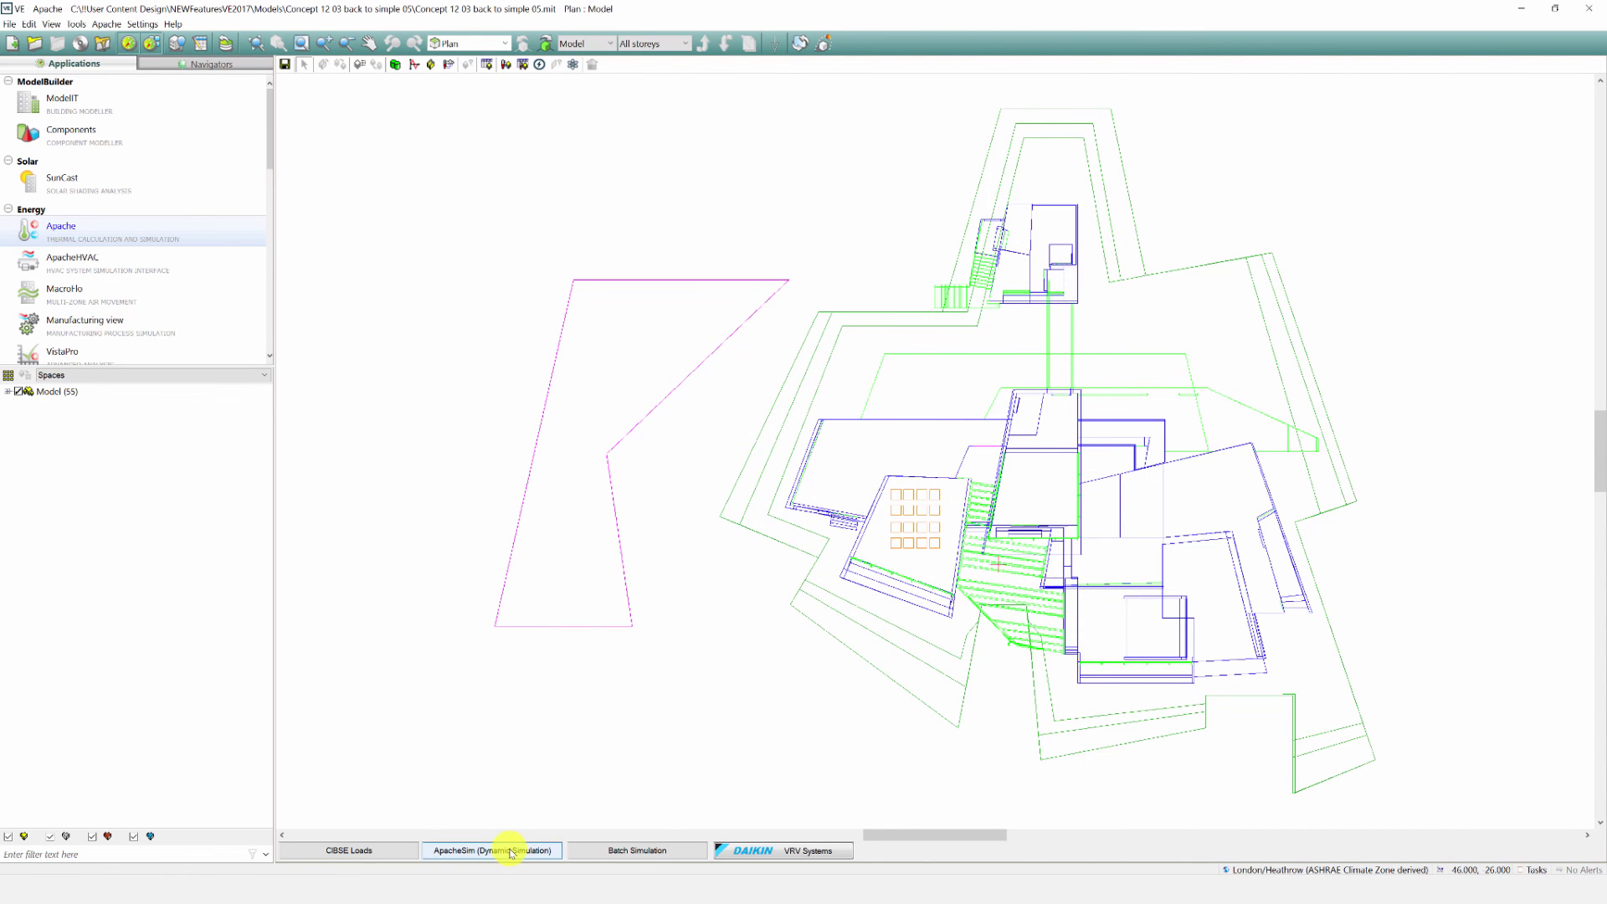